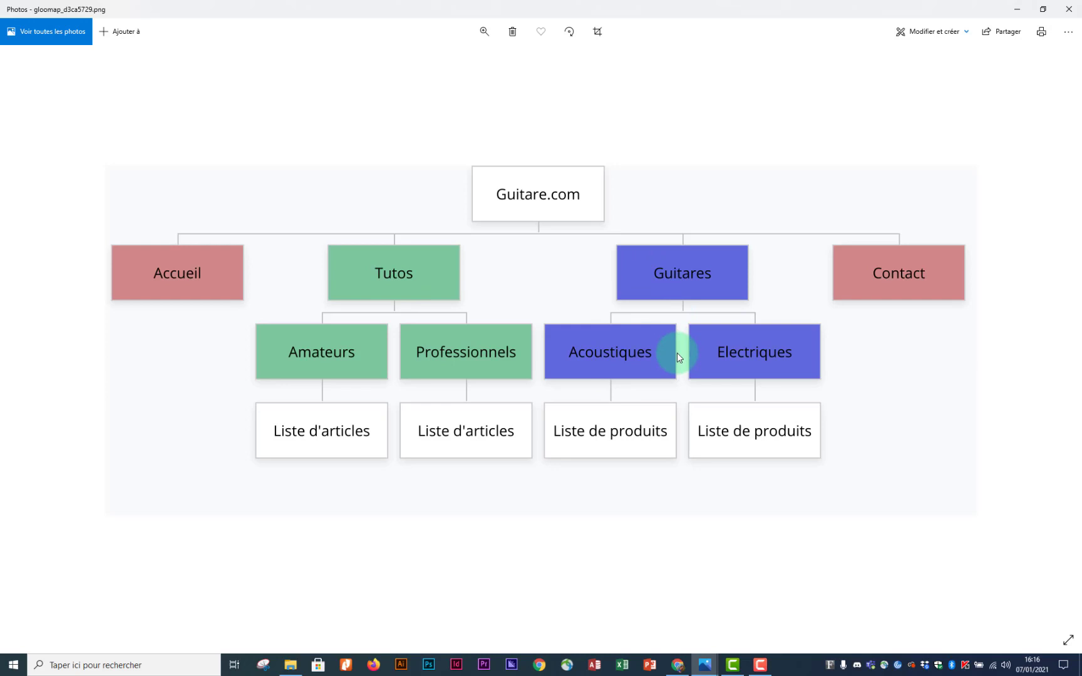
- Switch from the sitemap image to the WordPress dashboard and review the site's user accounts and installed extensions
click(1017, 8)
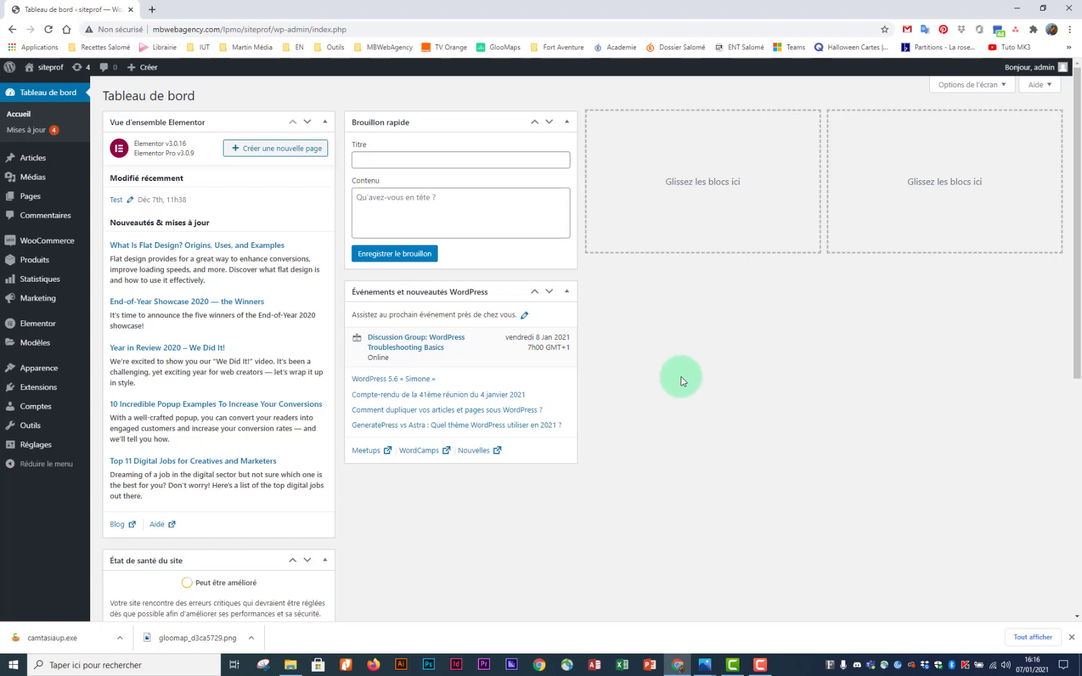
mouse_move(10, 430)
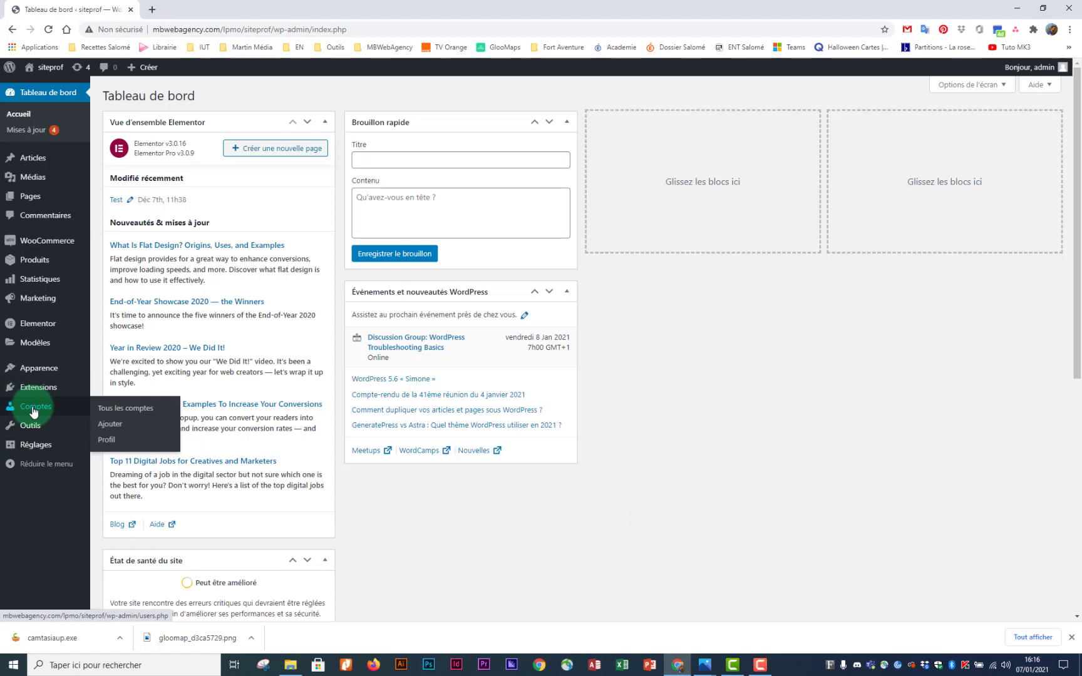
click(32, 408)
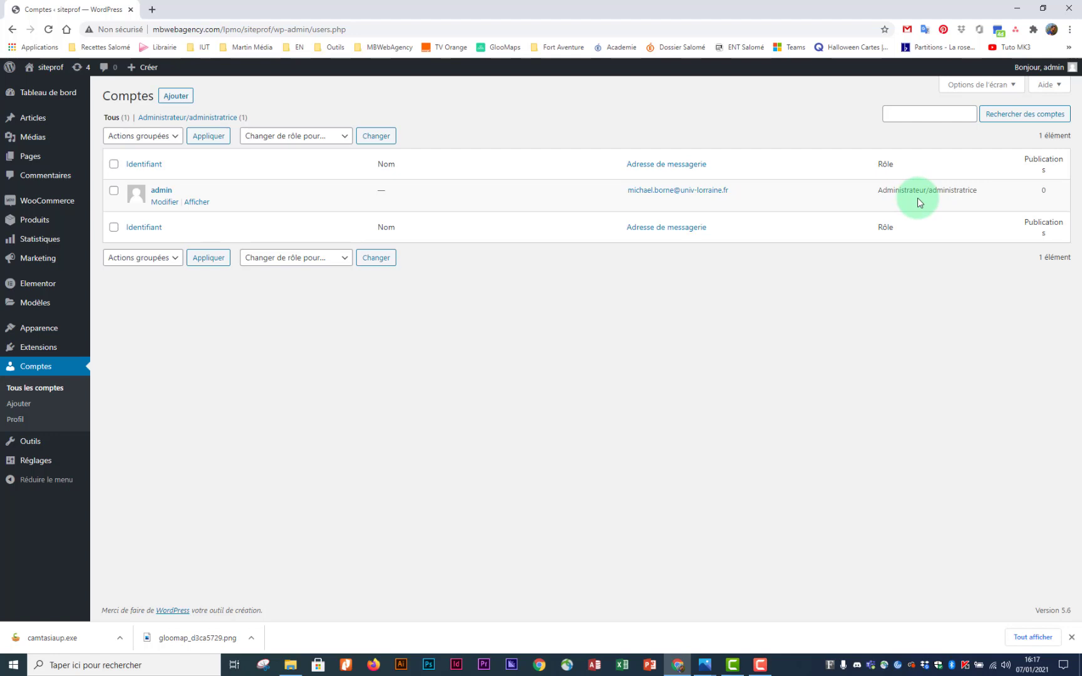
click(49, 349)
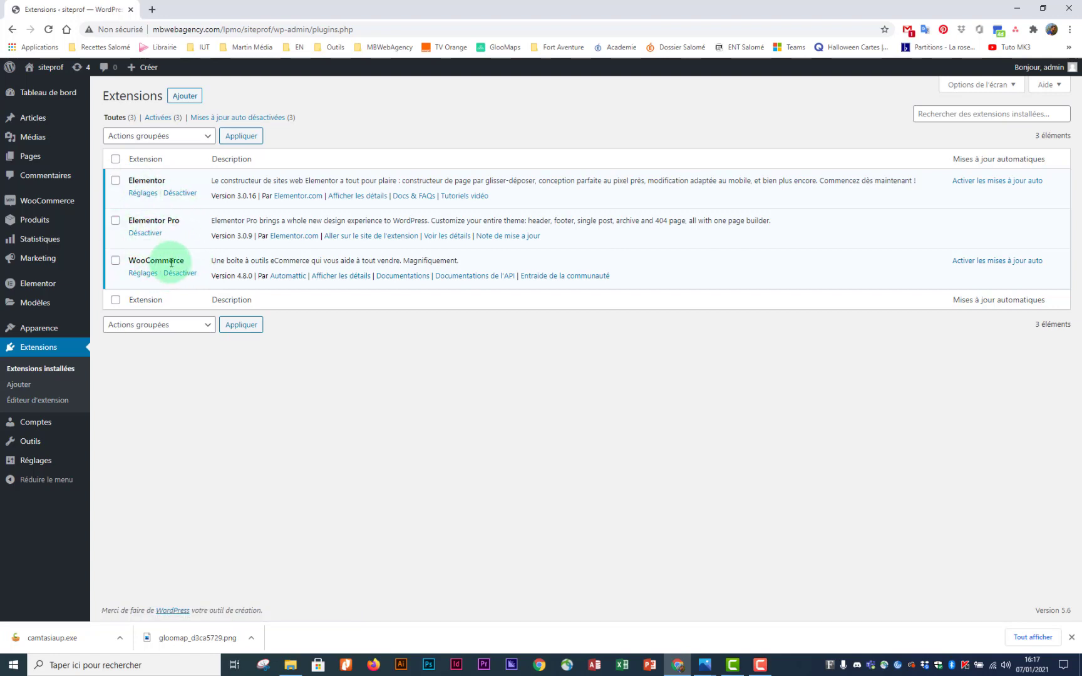
- Open the WooCommerce general settings and look over the admin sections for articles, pages and products
mouse_move(46, 210)
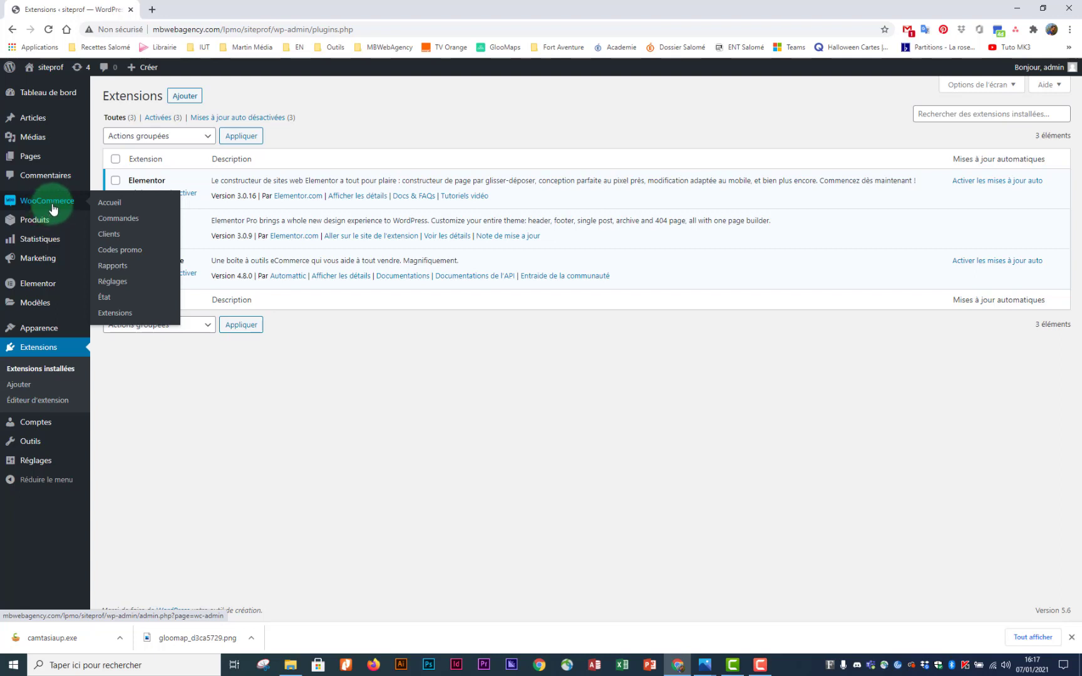
click(116, 287)
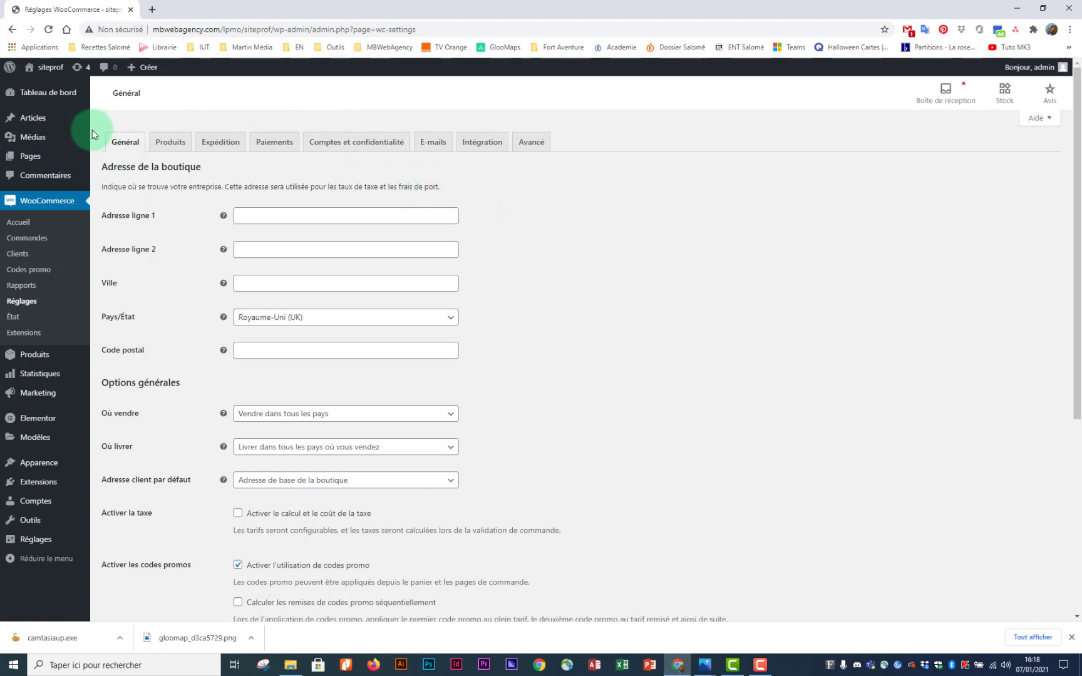
mouse_move(47, 120)
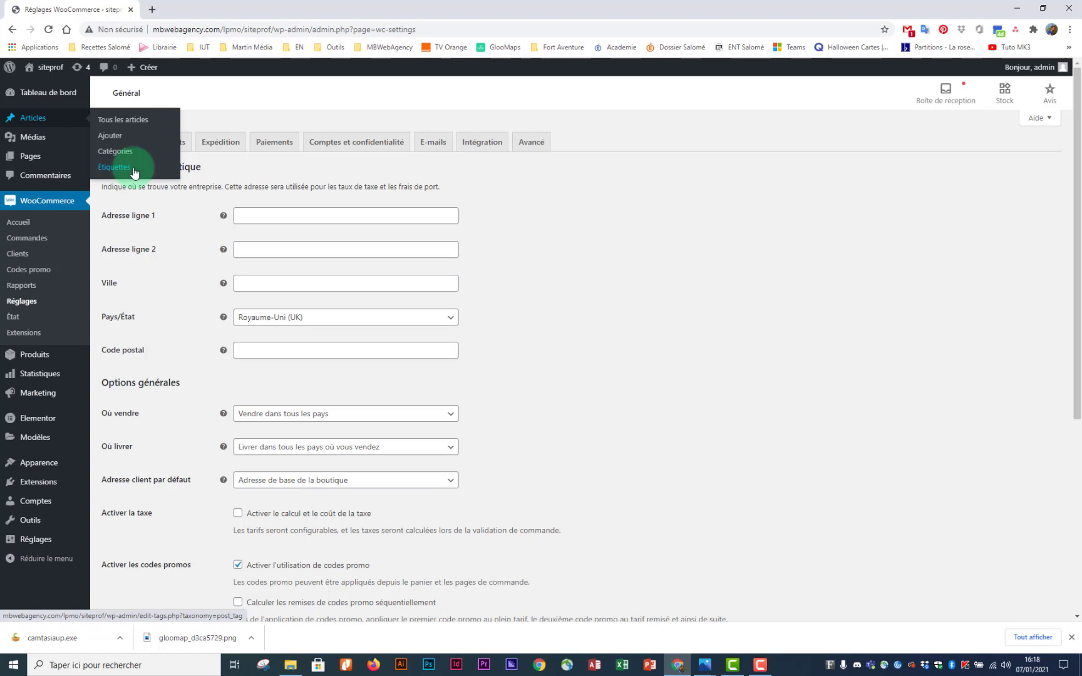
mouse_move(40, 163)
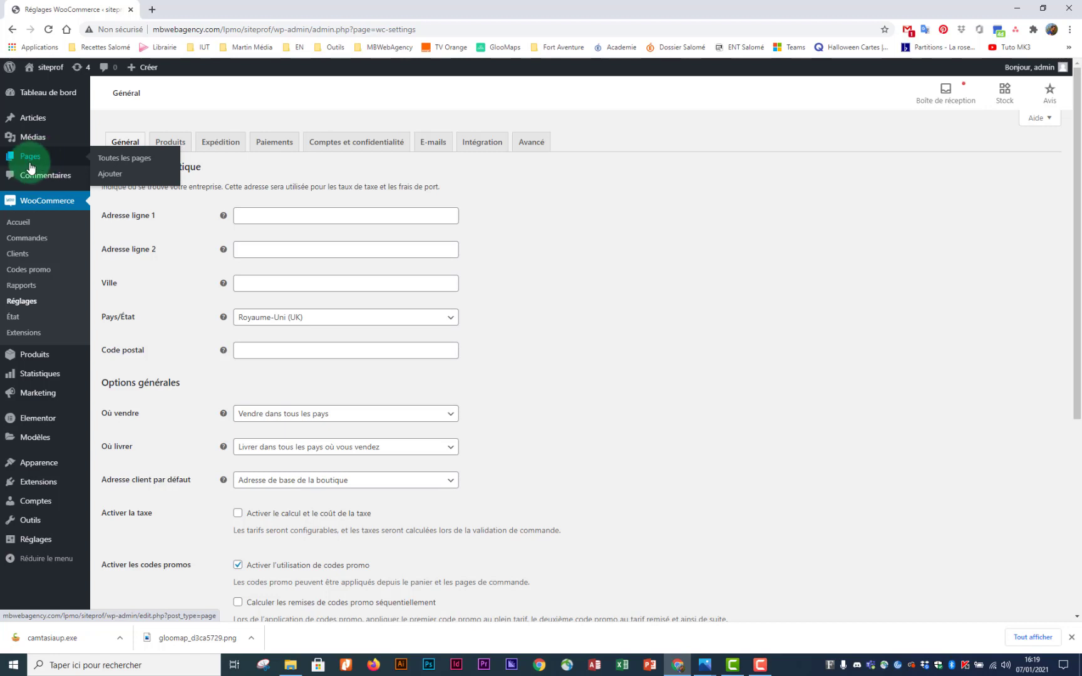
mouse_move(31, 358)
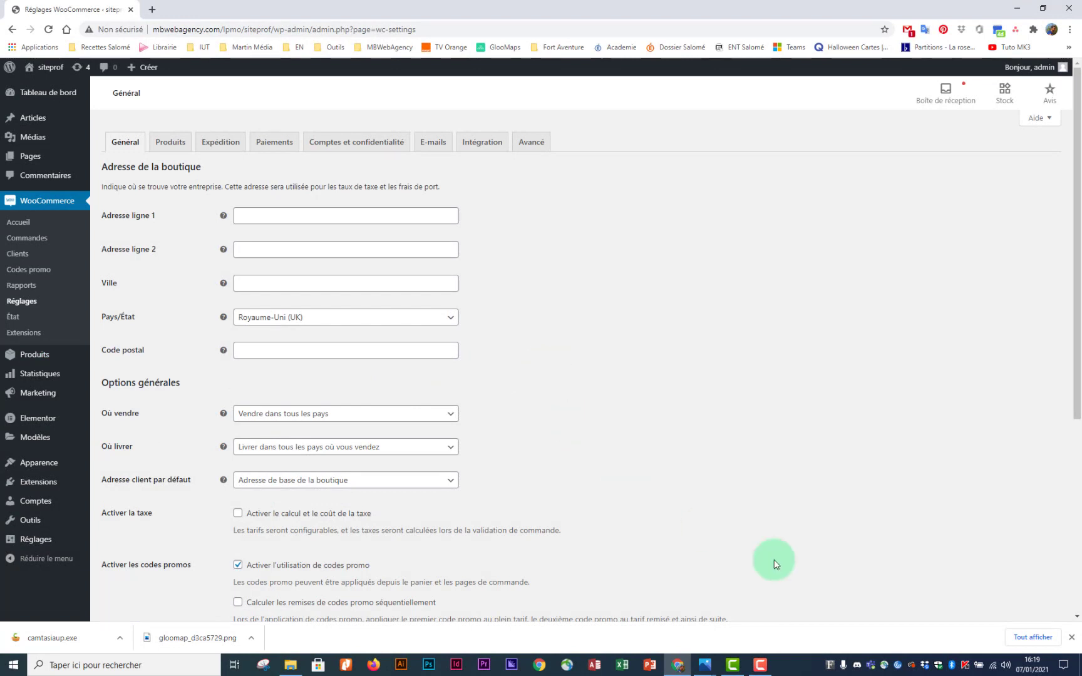
- Dismiss the browser's downloads bar and examine the Guitare.com sitemap image in Photos
click(1068, 637)
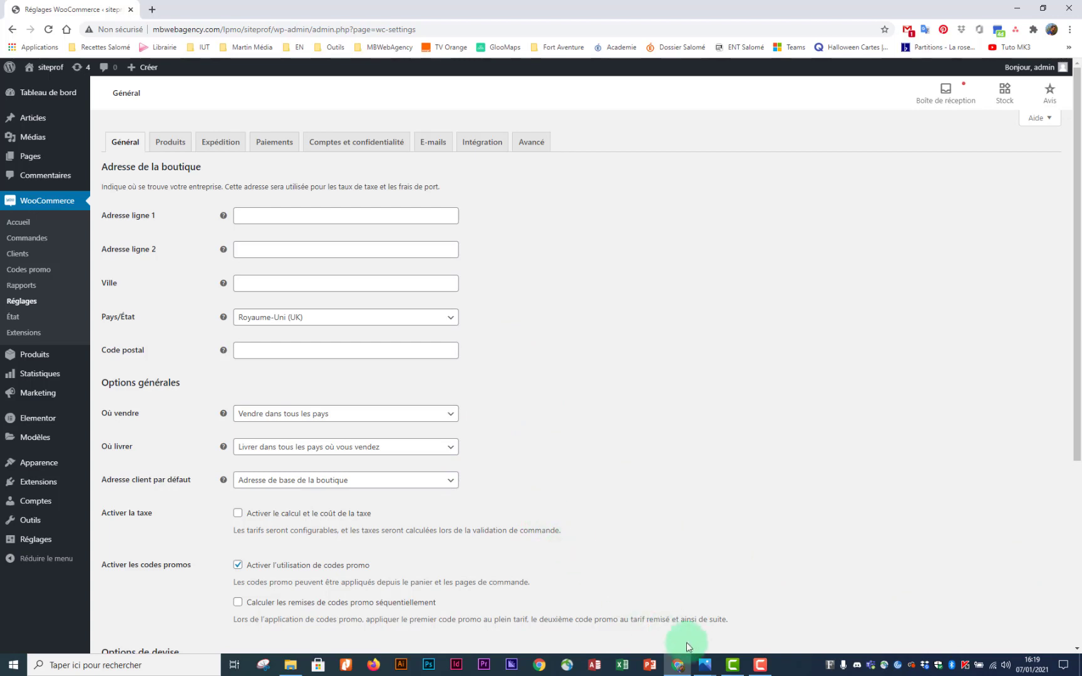
mouse_move(706, 666)
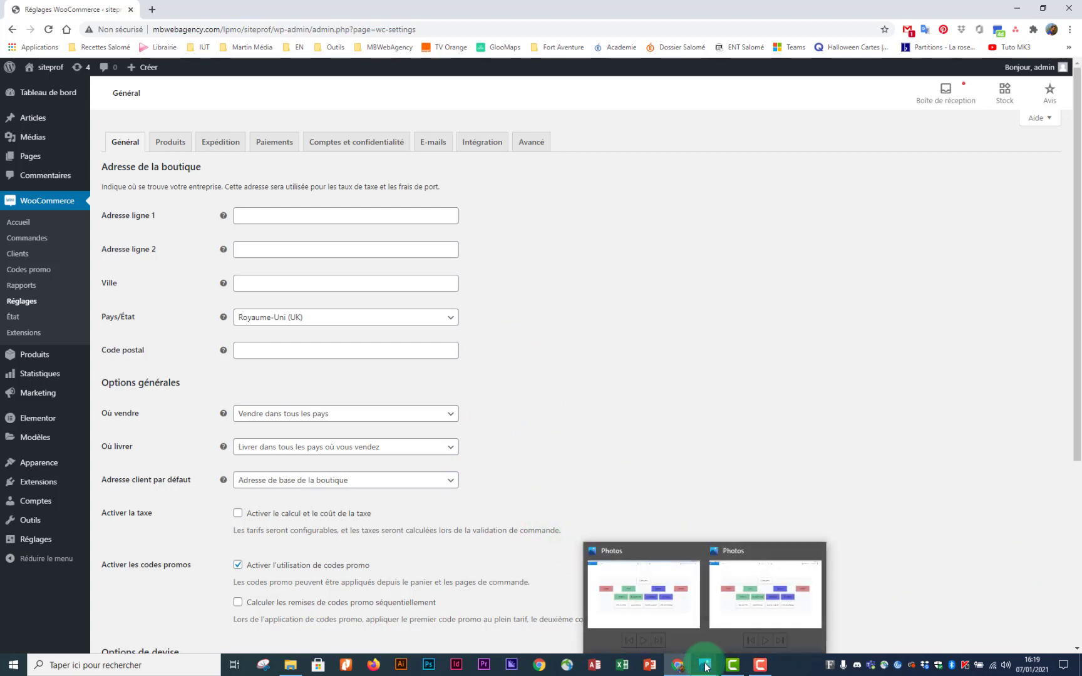
click(724, 614)
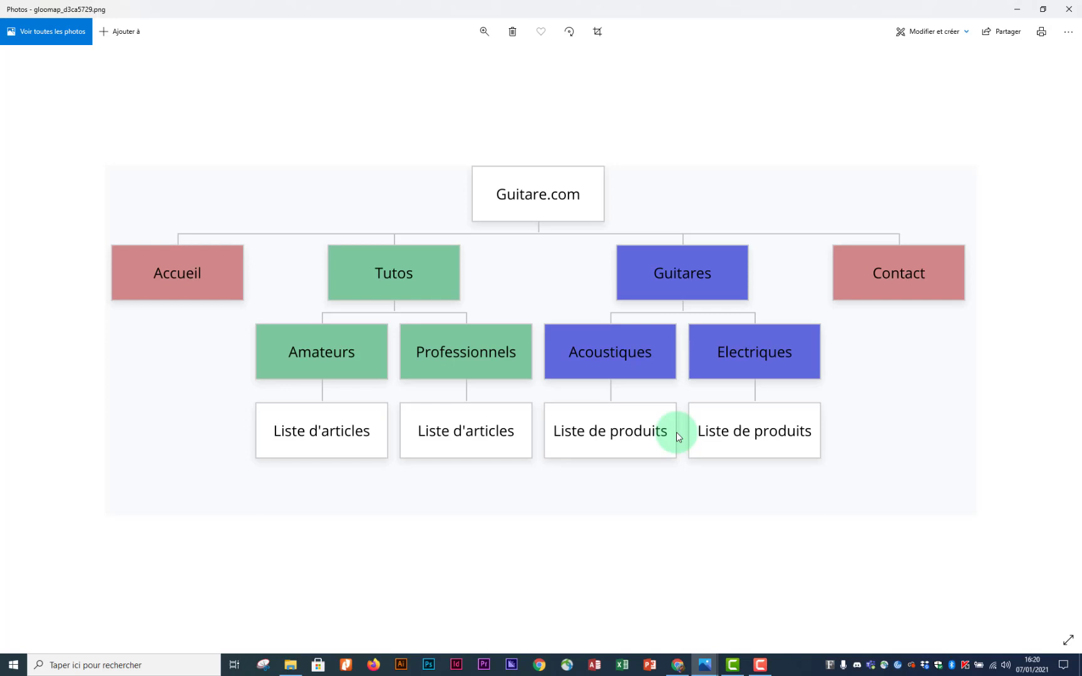
click(1016, 12)
- Create a new page titled "Accueil" with the "Elementor pleine largeur" template and publish it
mouse_move(45, 156)
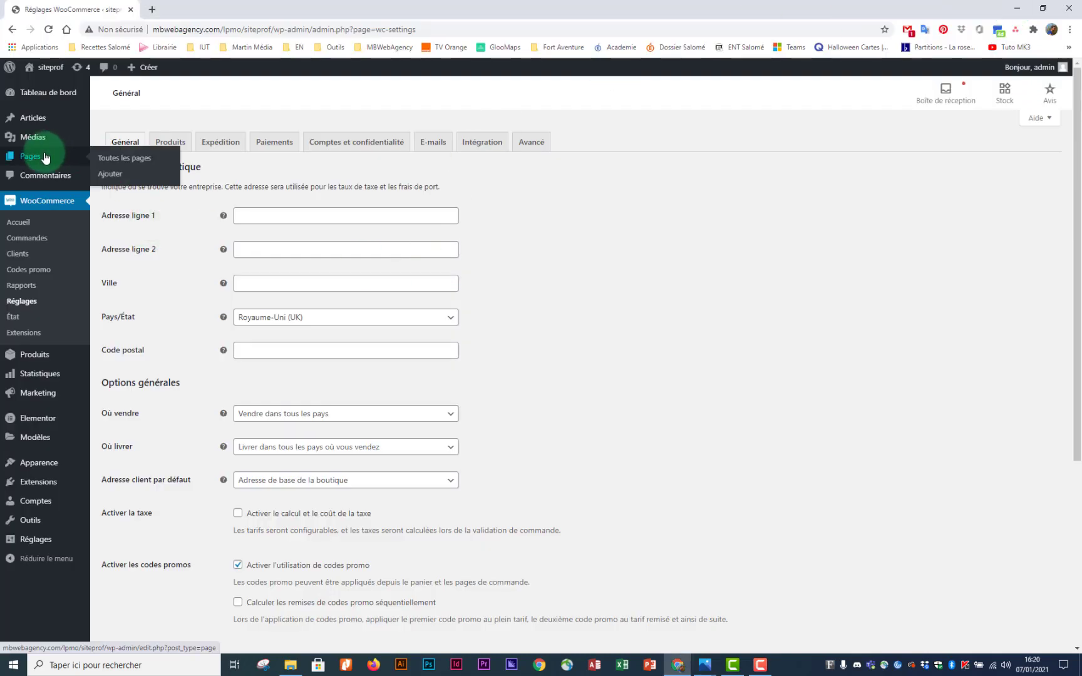
click(113, 175)
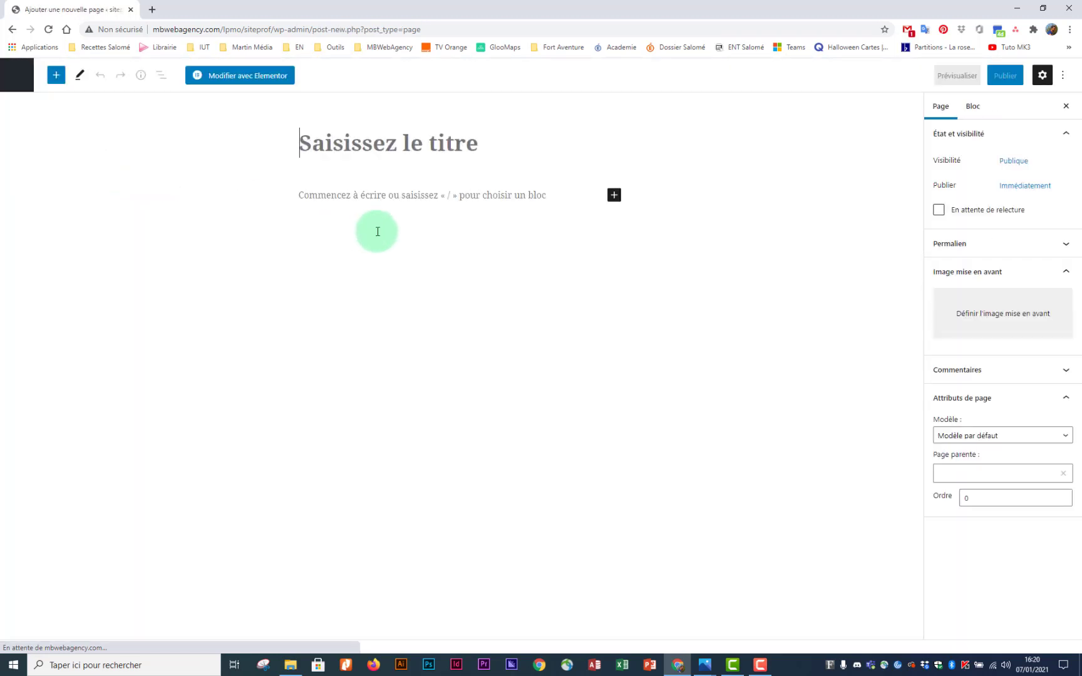
text(A)
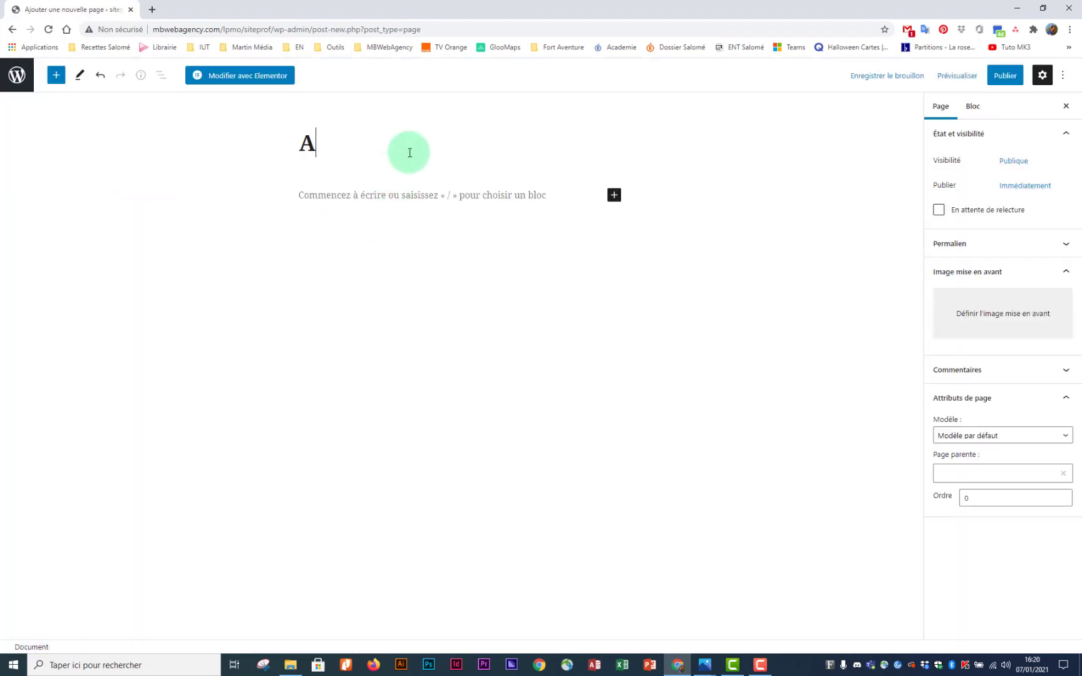
text(ccueil)
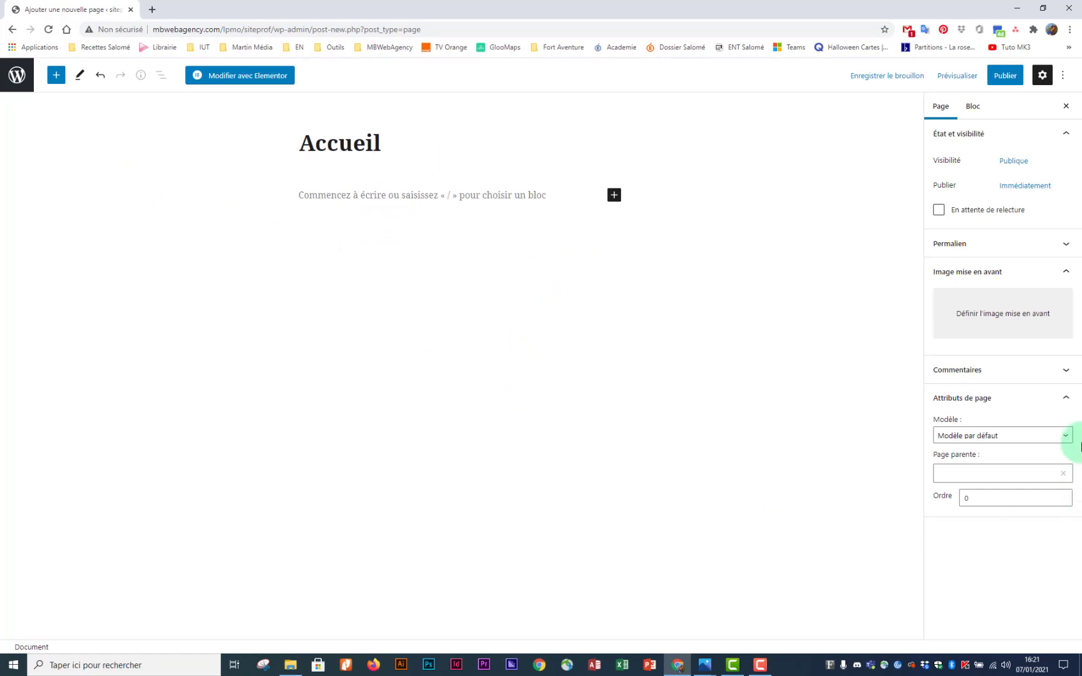
click(1066, 441)
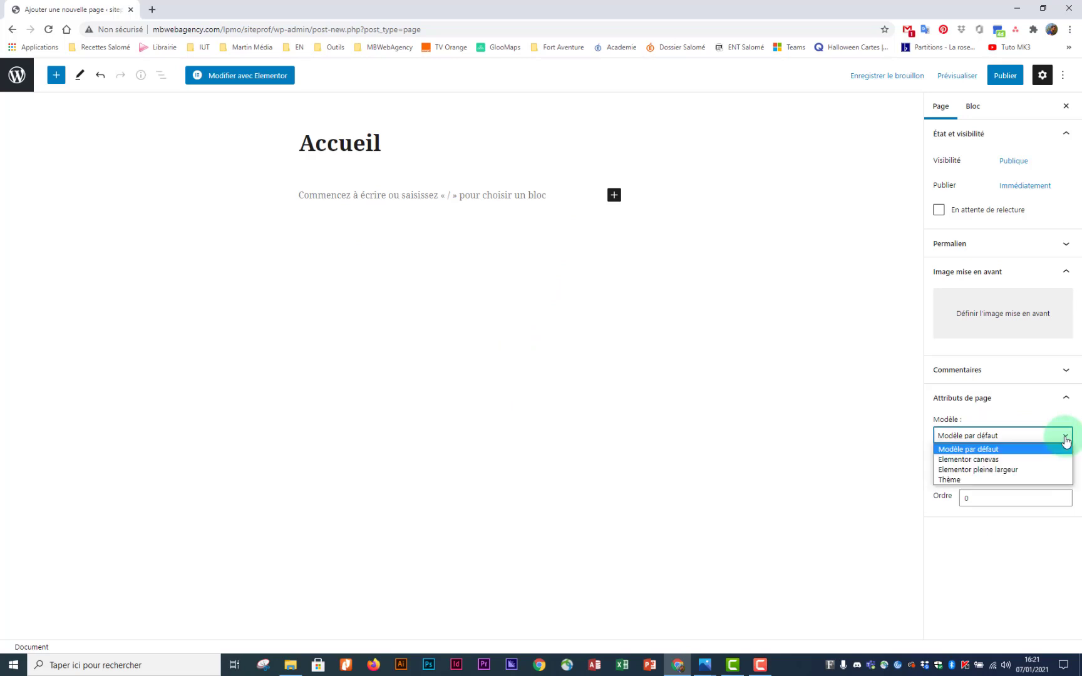
click(980, 470)
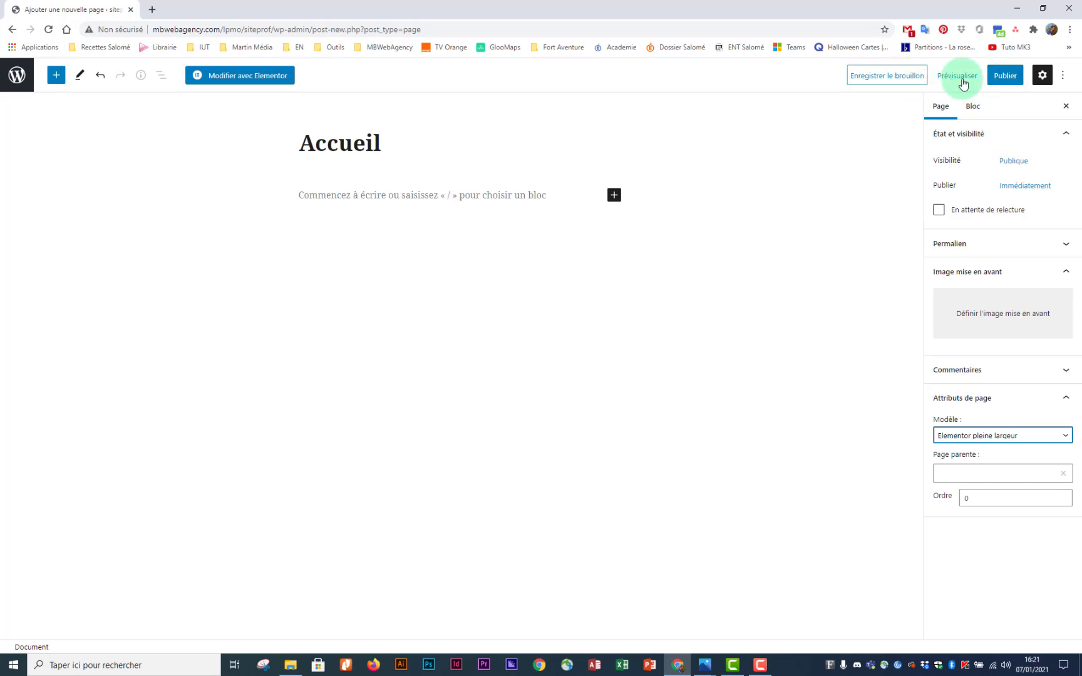
click(1005, 81)
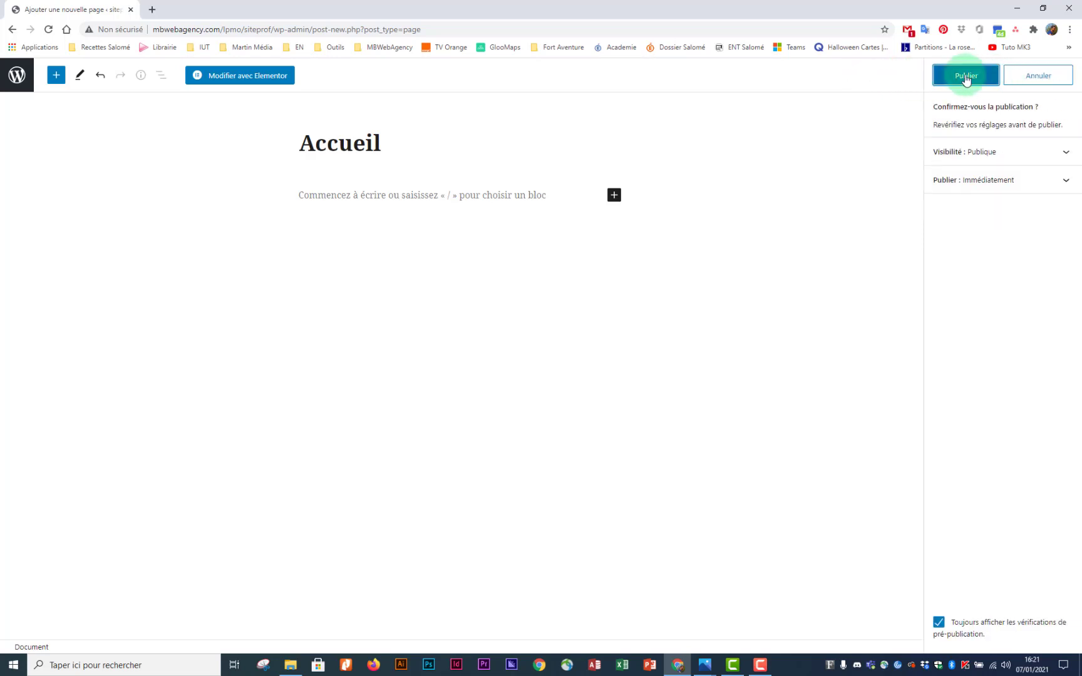
click(964, 75)
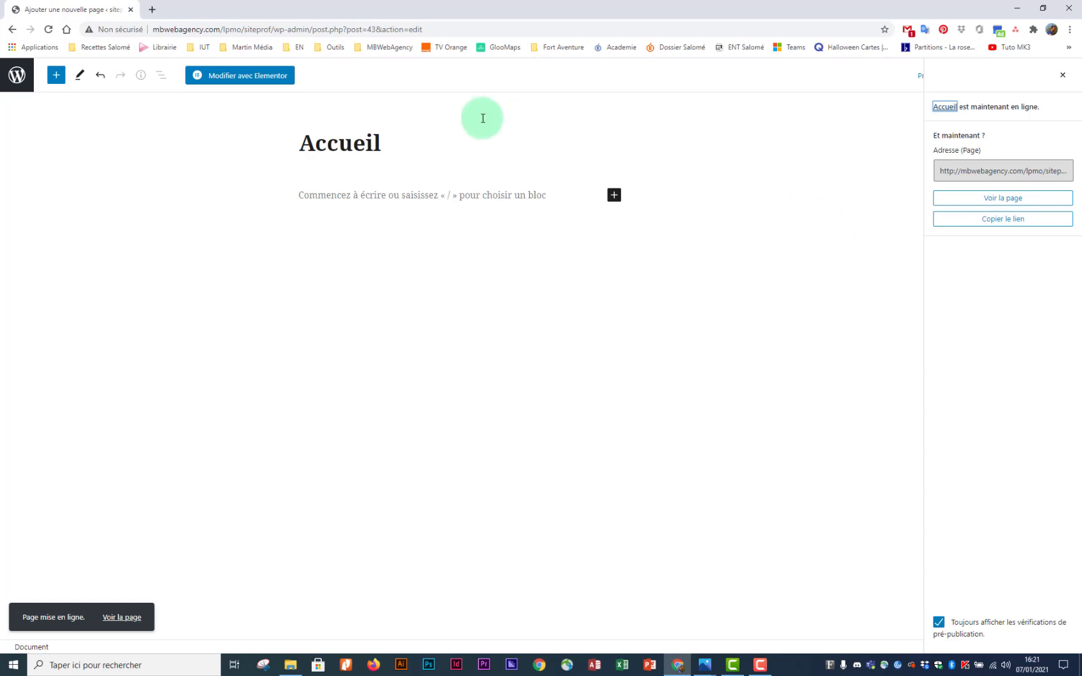
- Add another page titled "Contact" with the "Elementor pleine largeur" template and publish it
click(23, 84)
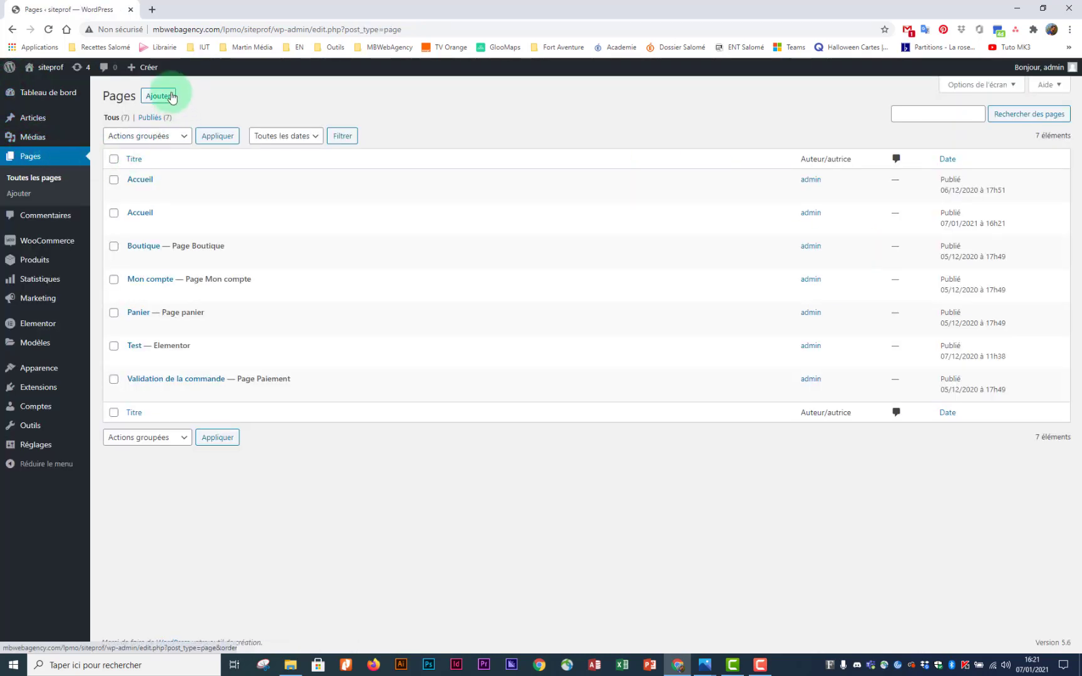
click(161, 99)
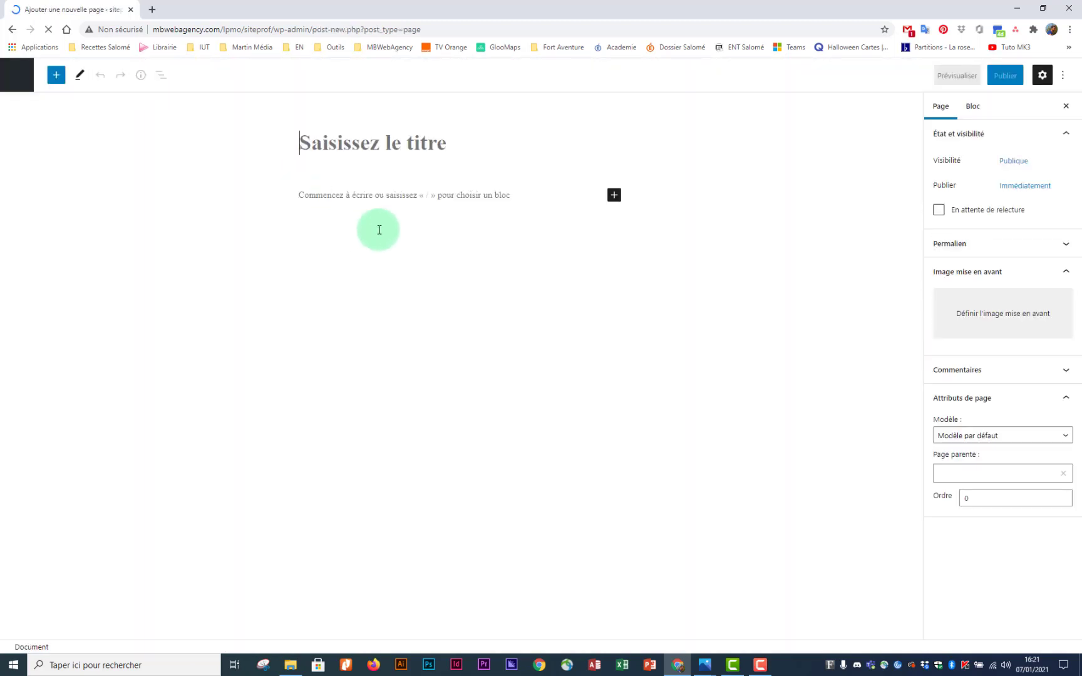
text(Con)
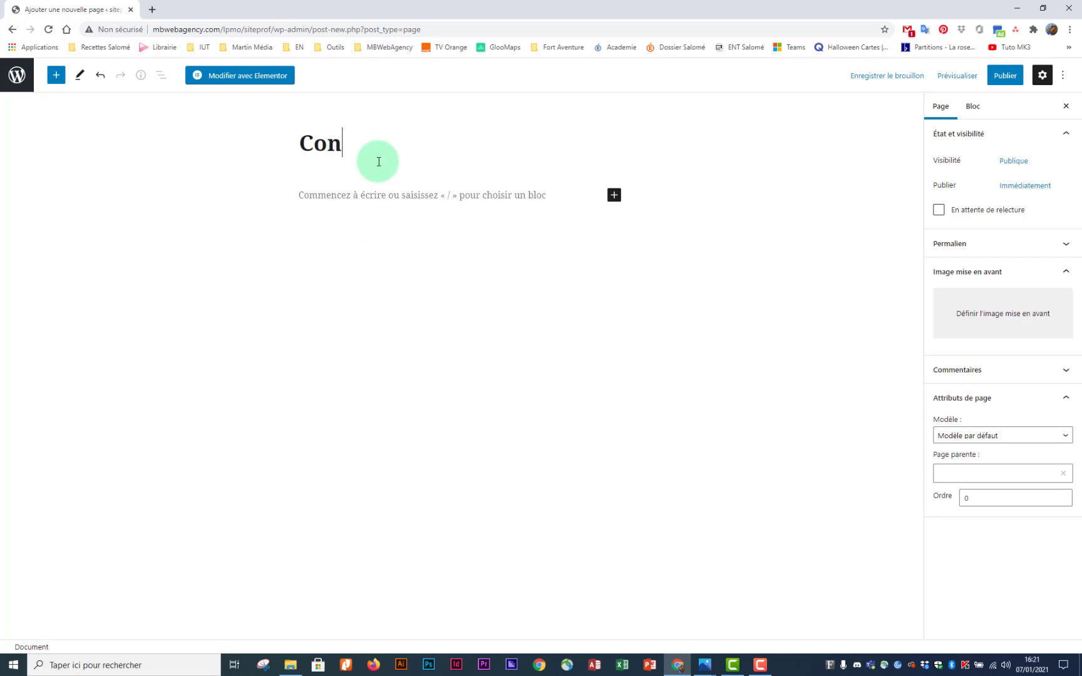
text(tact)
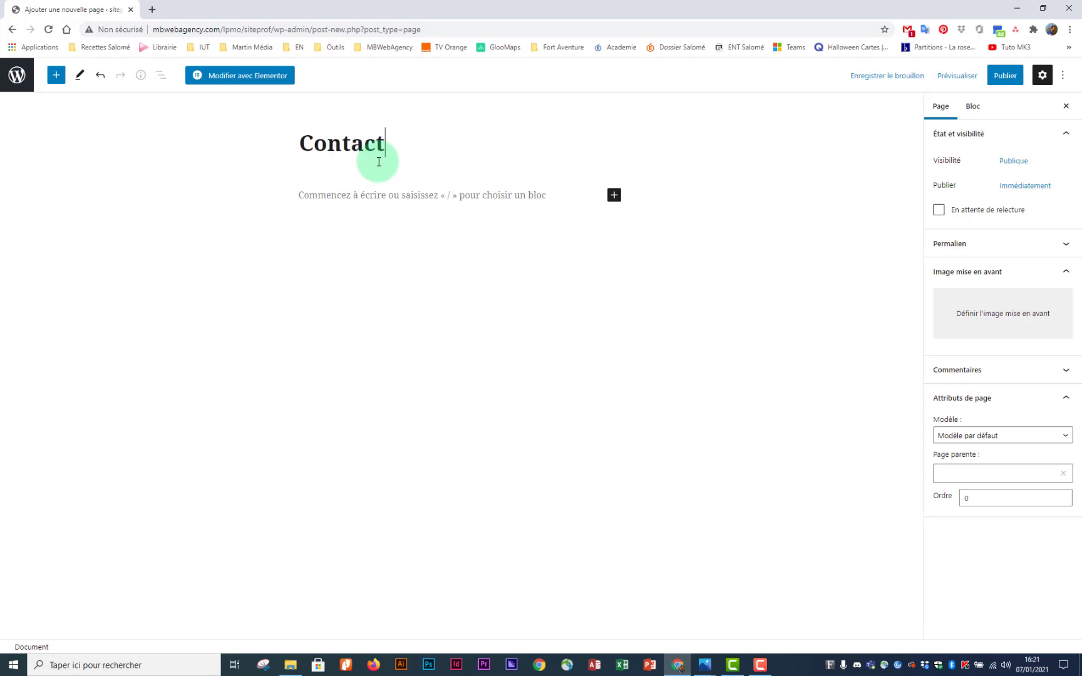
click(1065, 436)
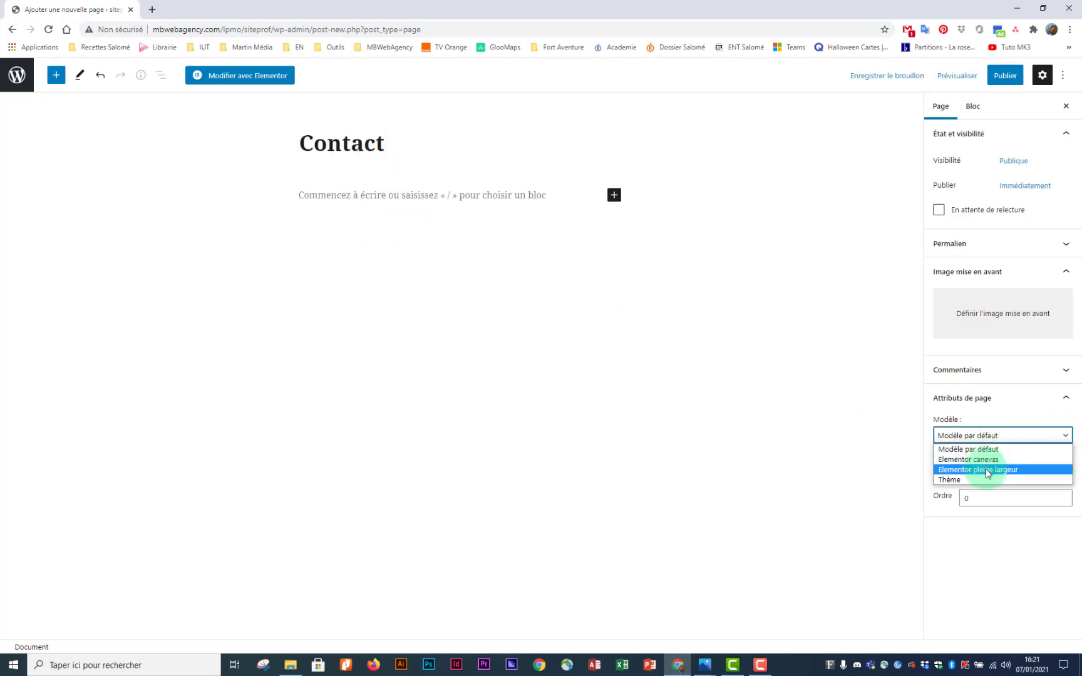
click(986, 470)
click(1001, 75)
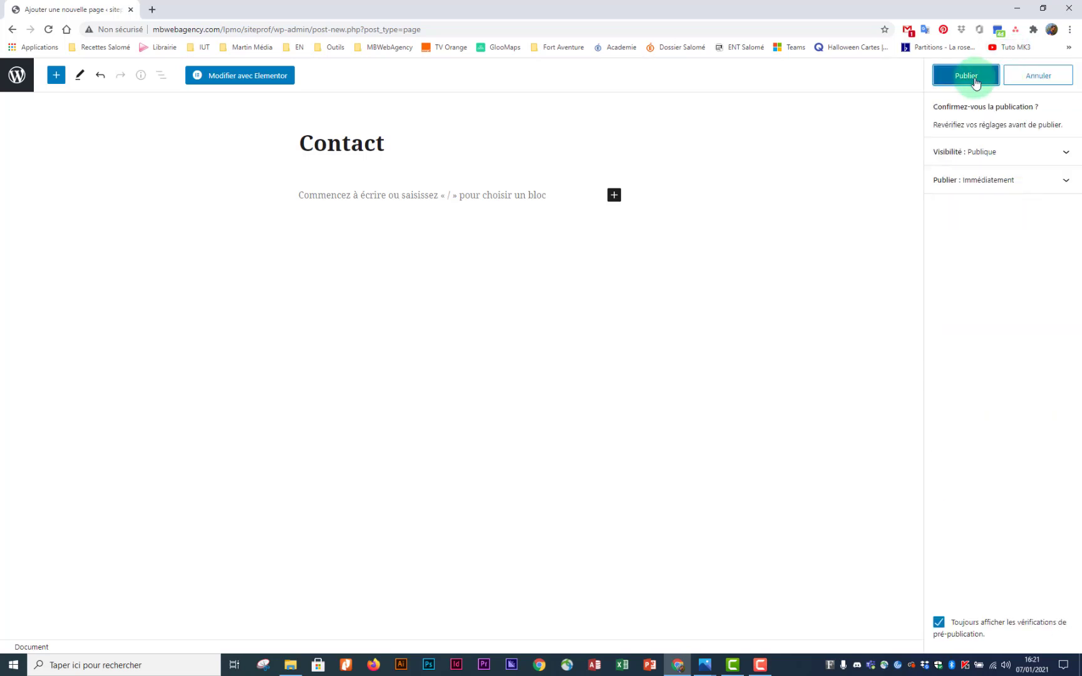
click(970, 78)
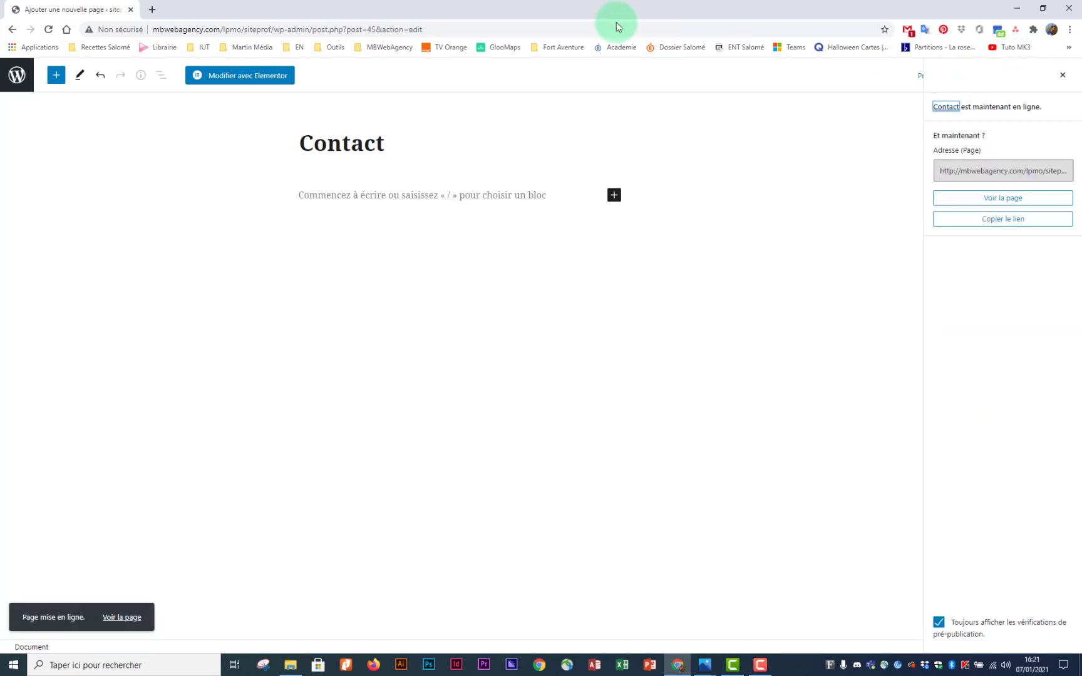
- Return to the pages list and consult the Tutos branch of the sitemap image in Photos
click(16, 81)
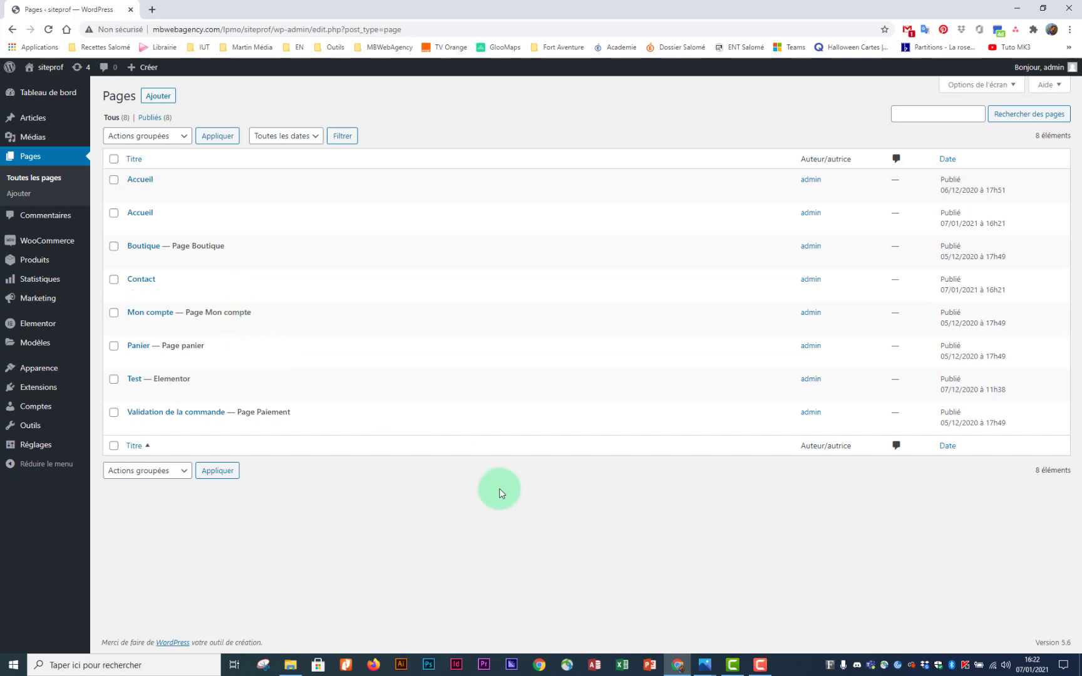
mouse_move(705, 669)
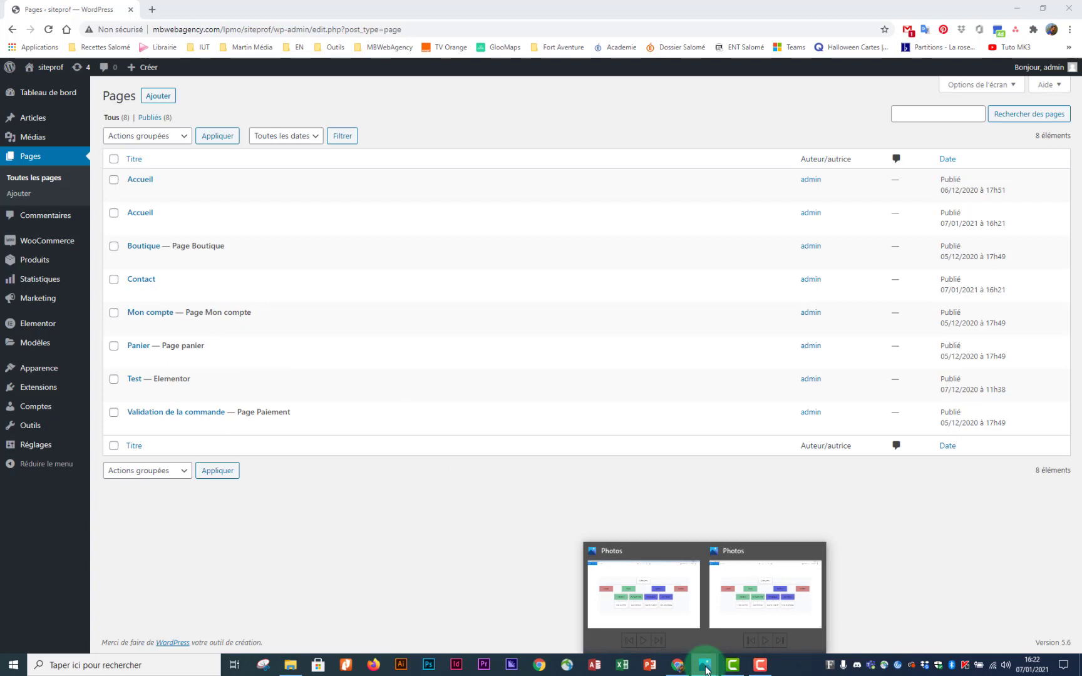
click(729, 620)
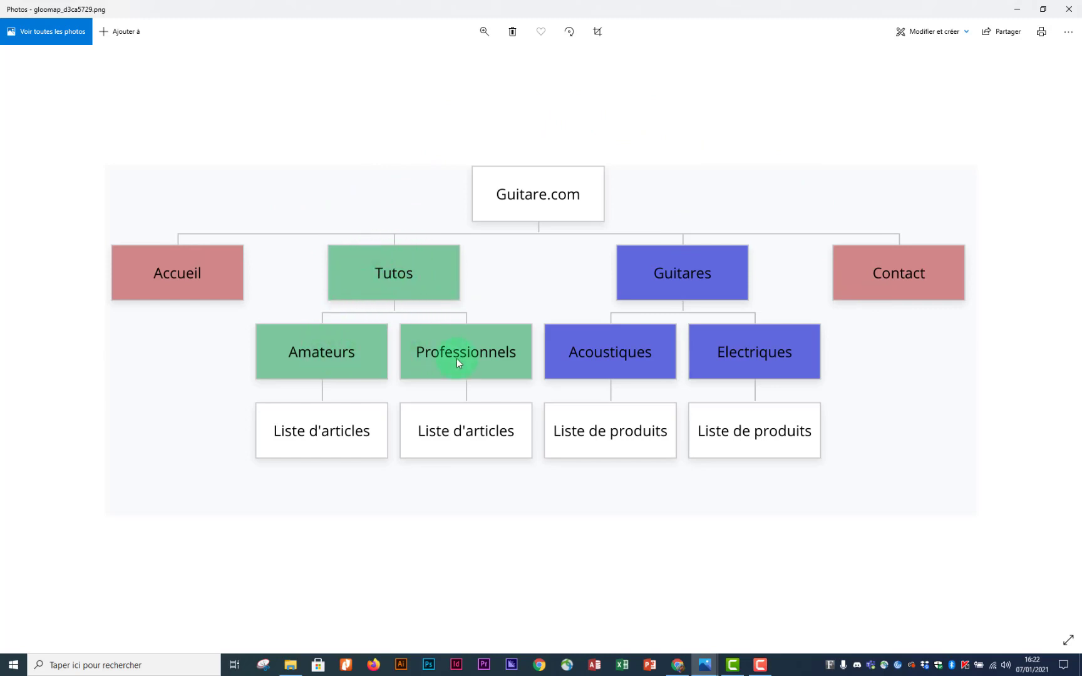
click(1015, 9)
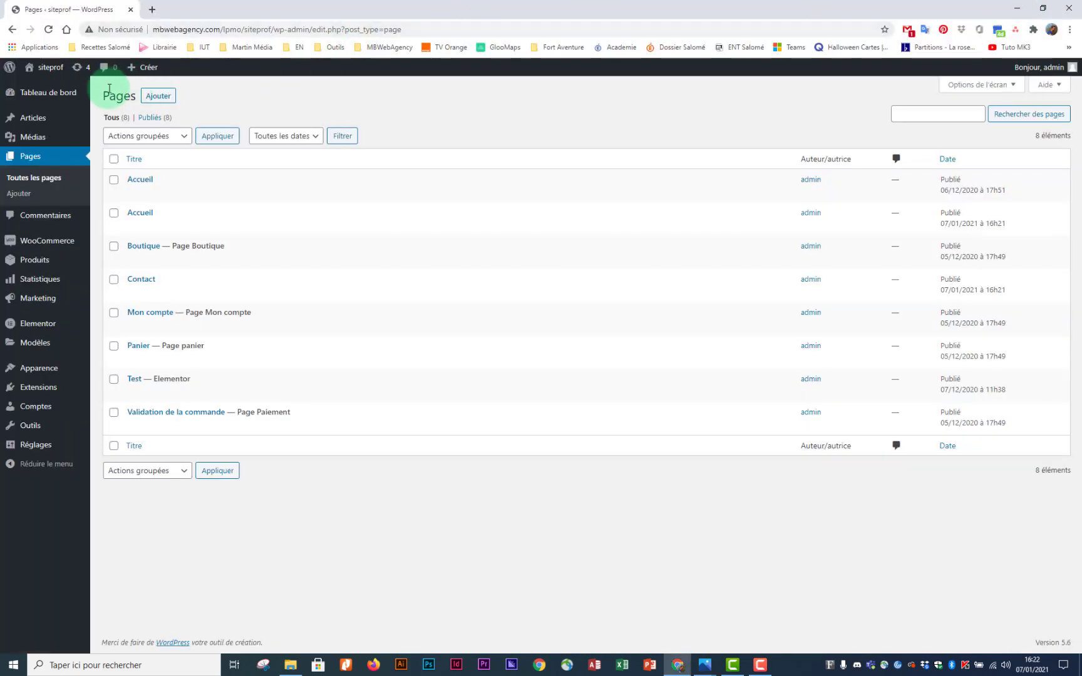
- Add an article category named "Tutos" with the slug "tutos" and no parent category
mouse_move(59, 119)
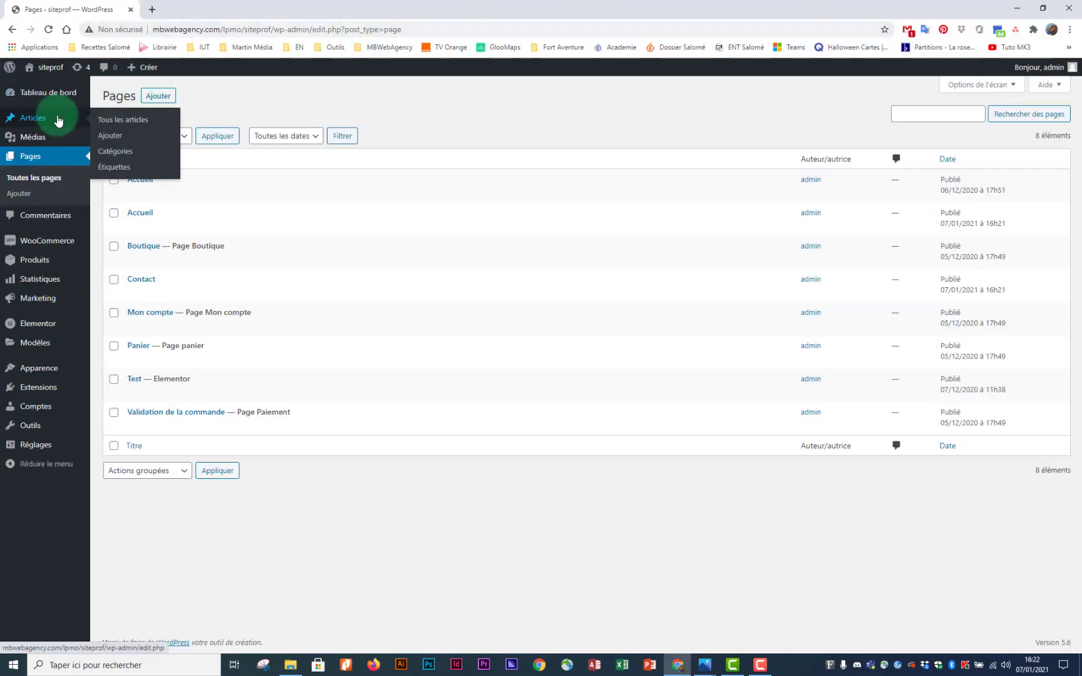
click(117, 156)
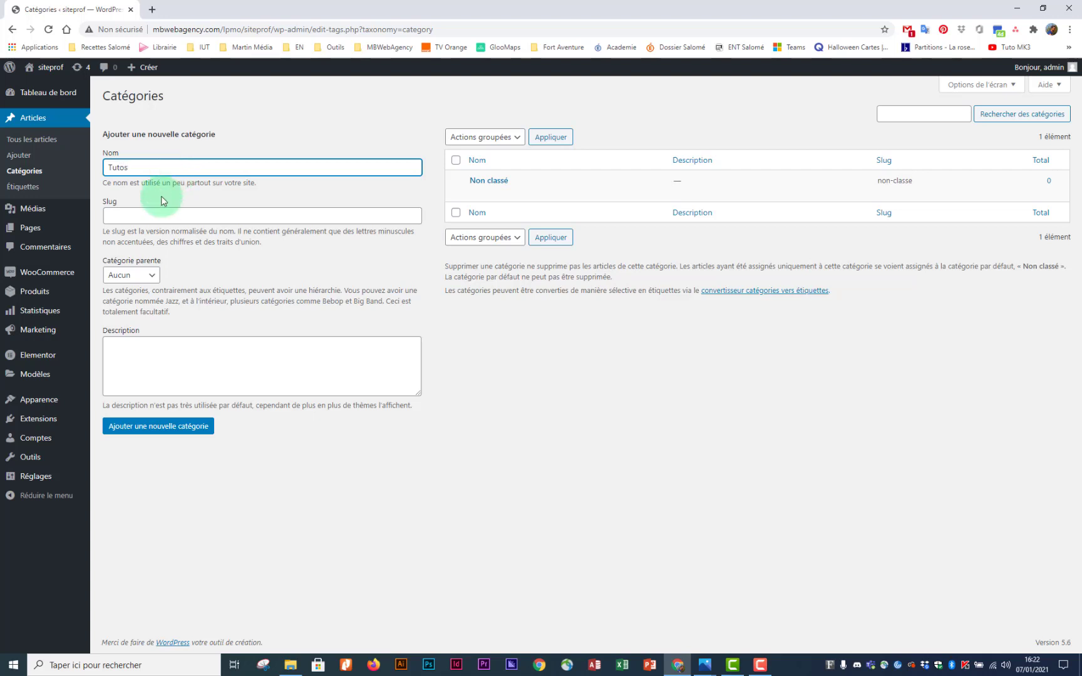
click(159, 216)
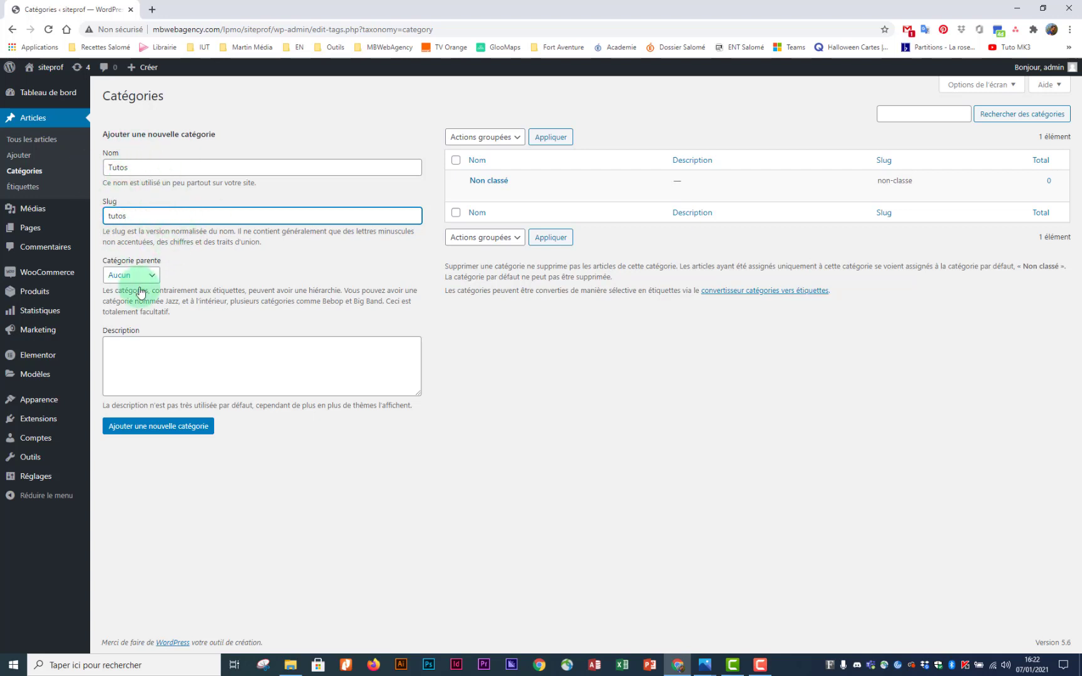
click(161, 431)
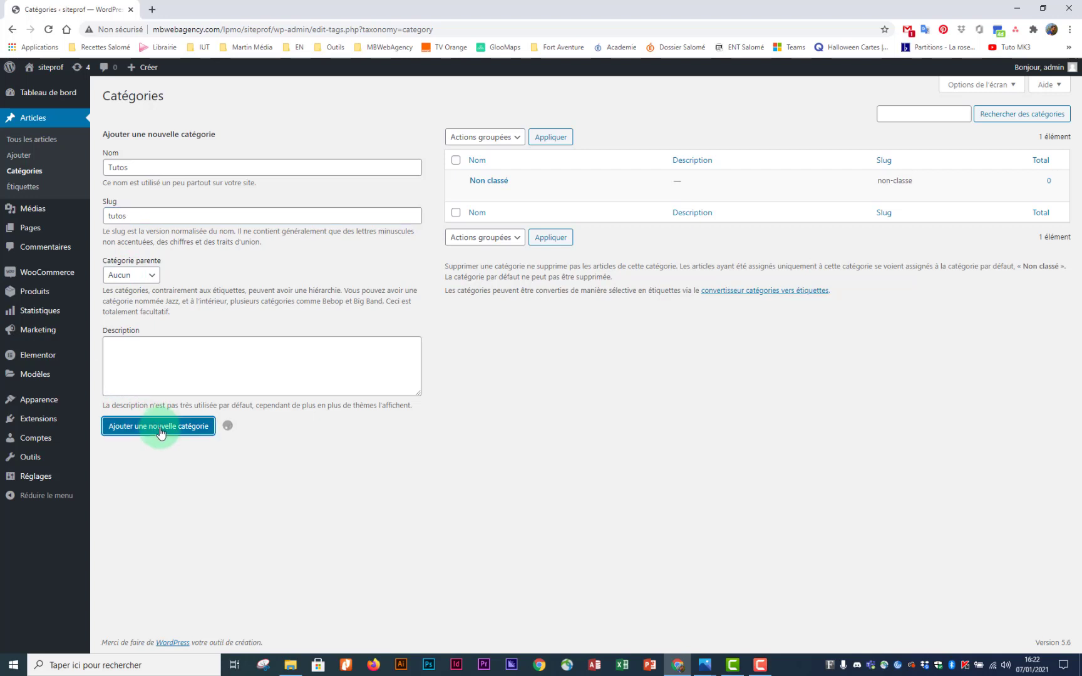
- Add an article category named "Amateurs" with the slug "amateurs" under the parent category Tutos
click(169, 168)
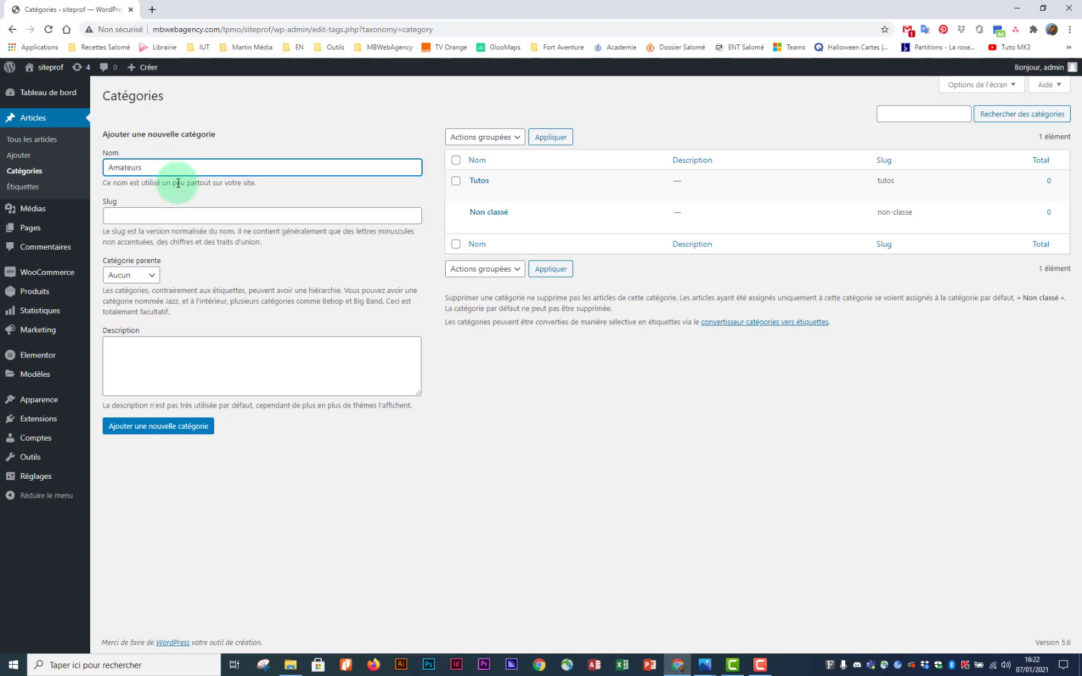
click(171, 212)
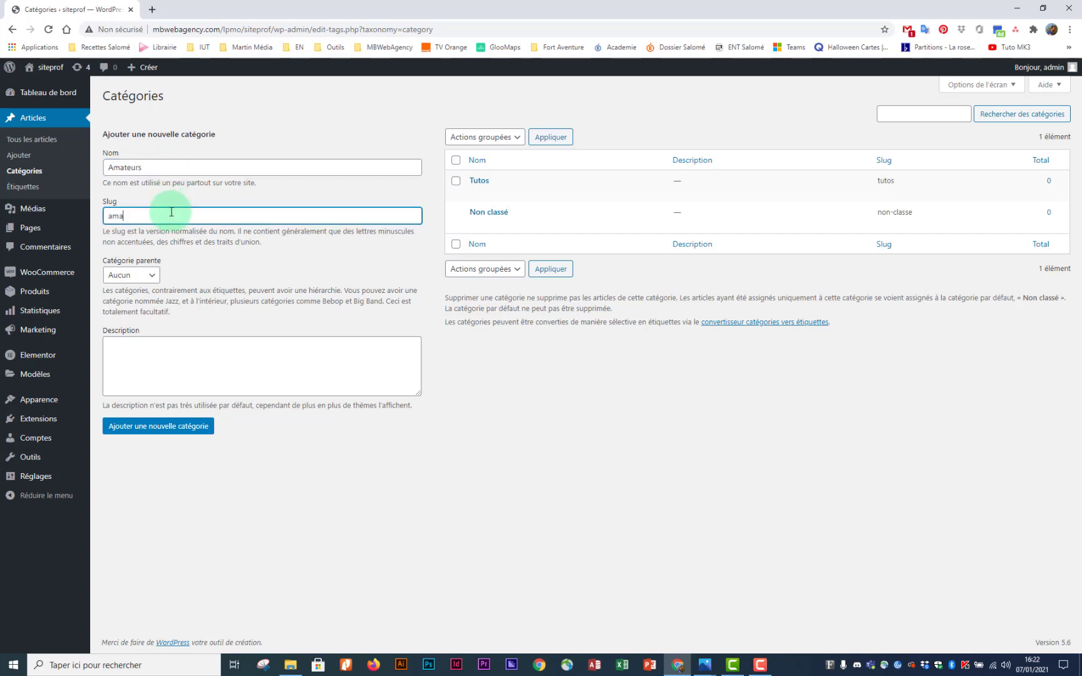
click(135, 275)
click(125, 301)
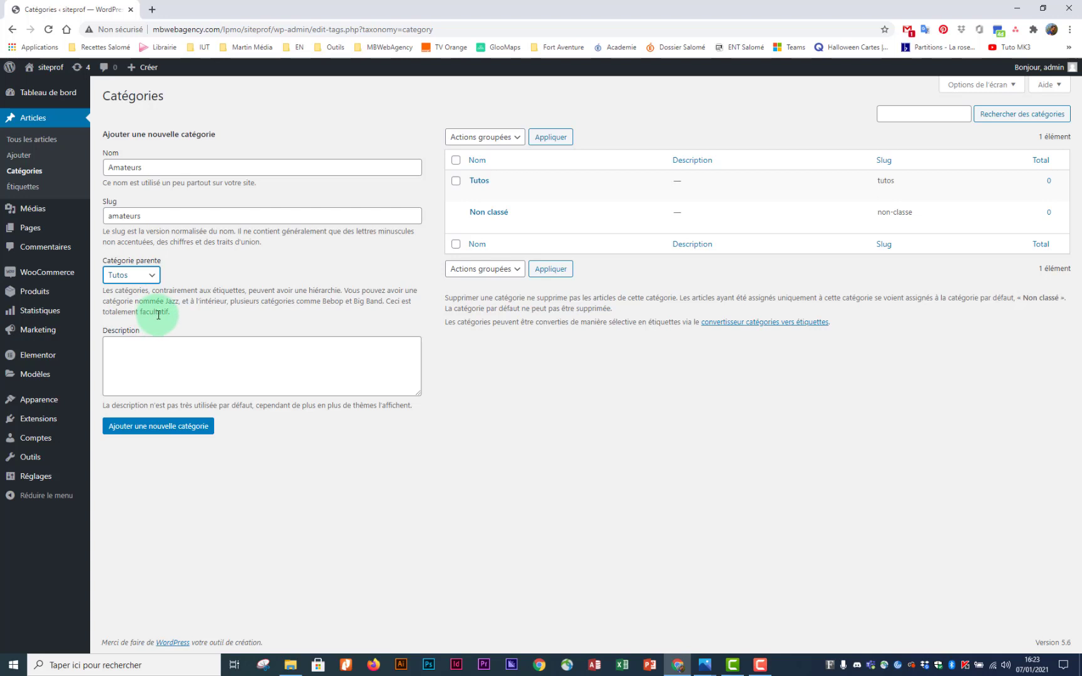
click(167, 431)
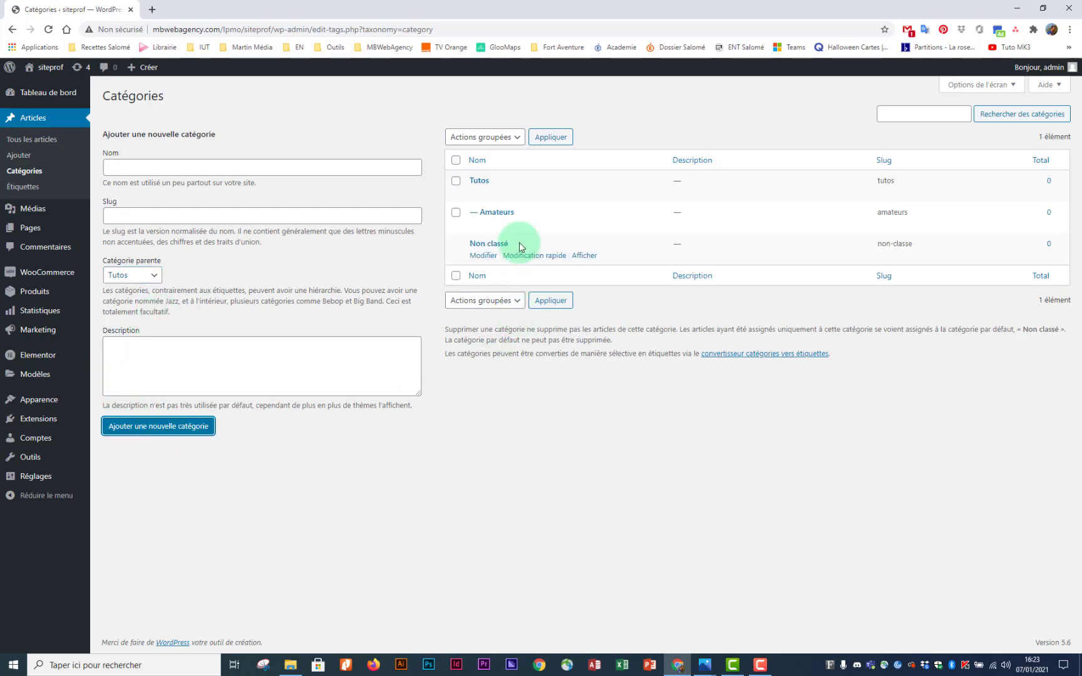
mouse_move(500, 213)
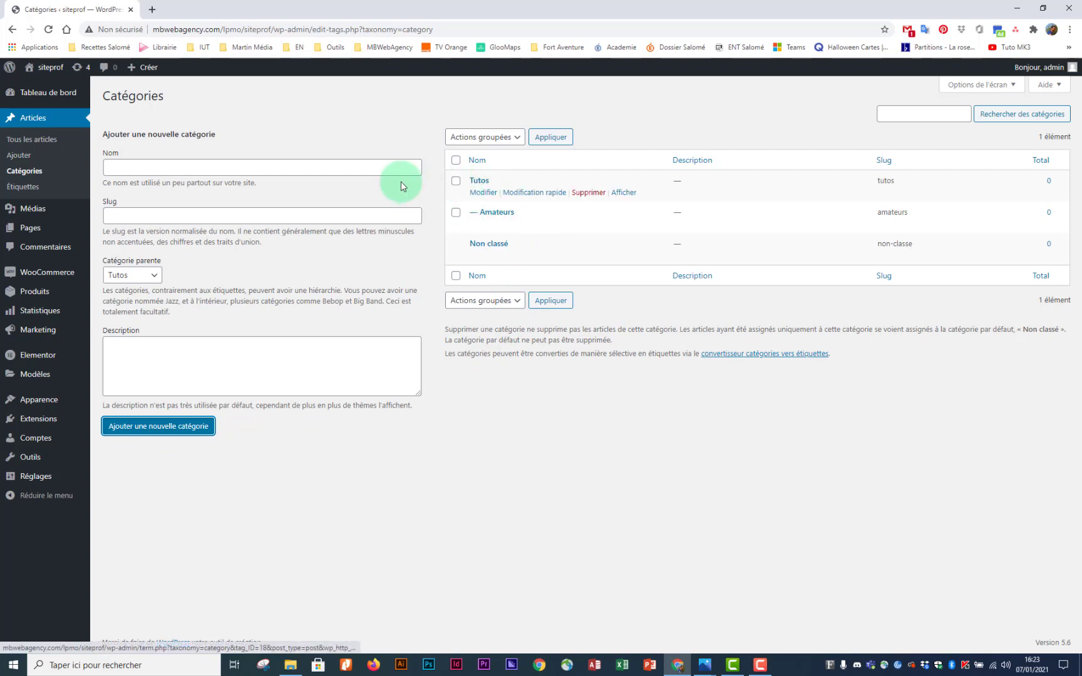
- Add an article category named "Professionnels" with the slug "professionnels" and Tutos as its parent
click(135, 168)
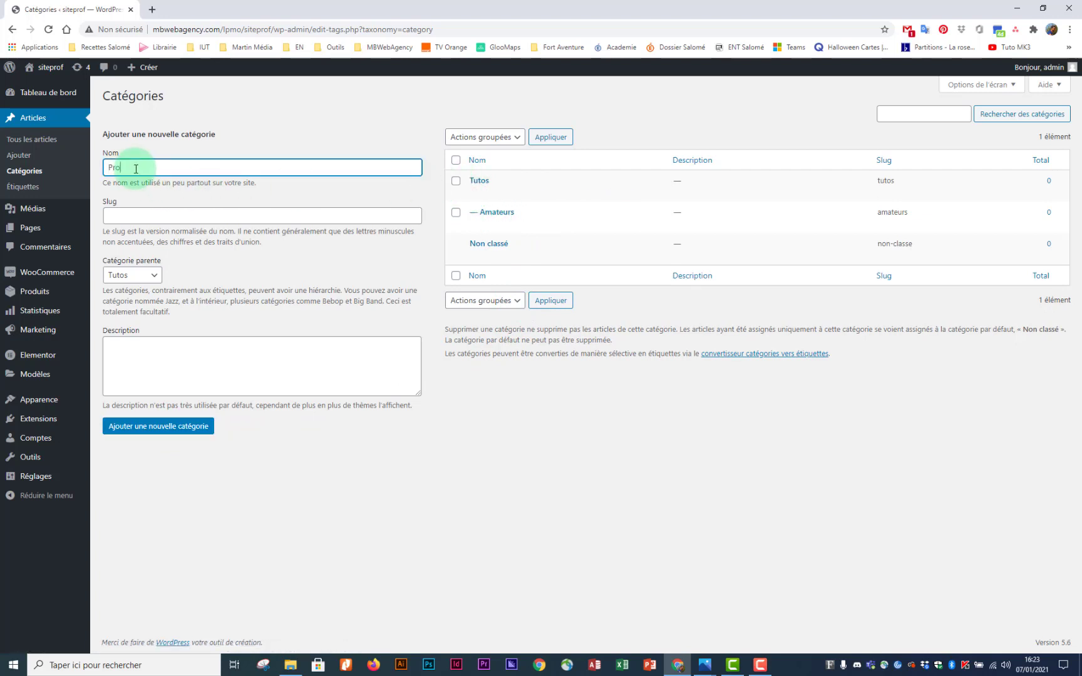
click(191, 215)
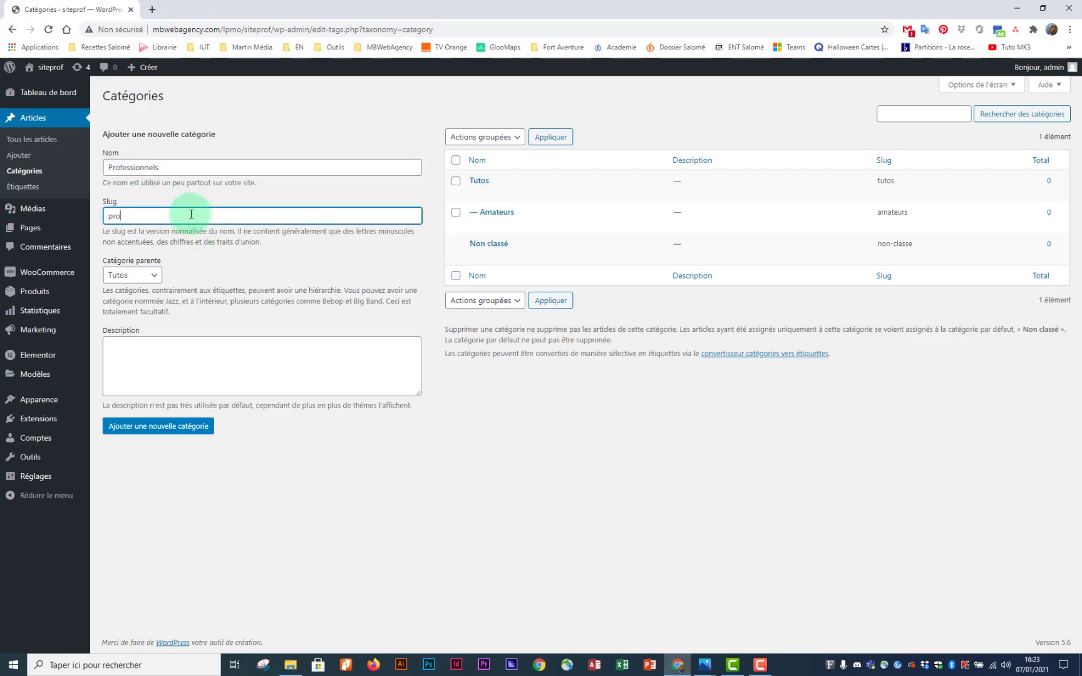
text(professionnels)
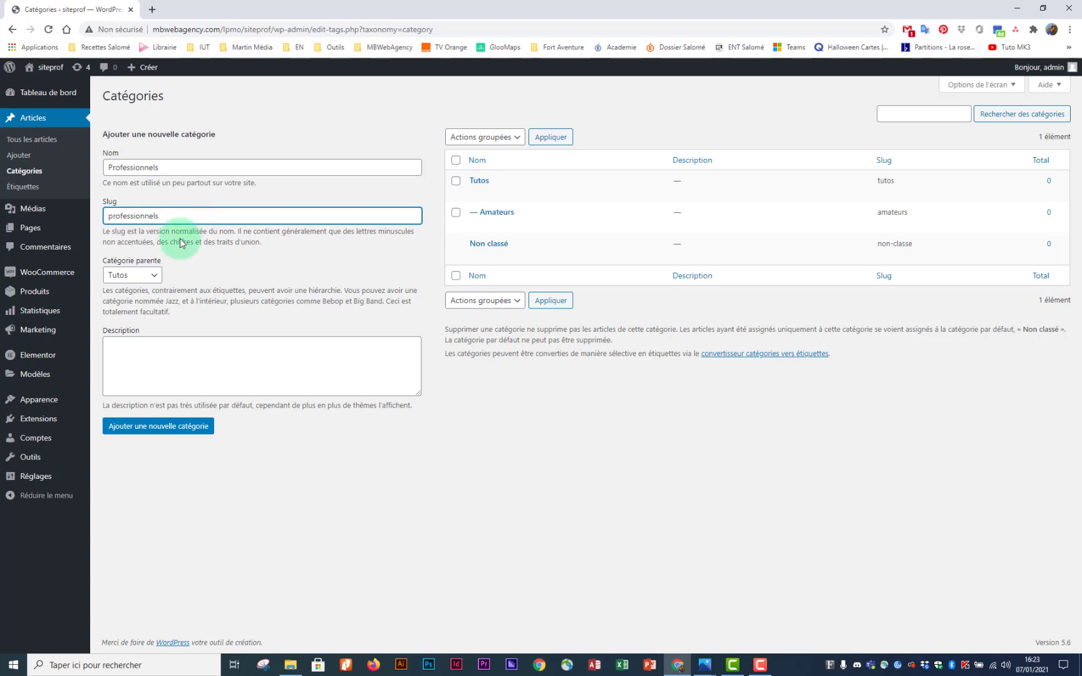
click(165, 431)
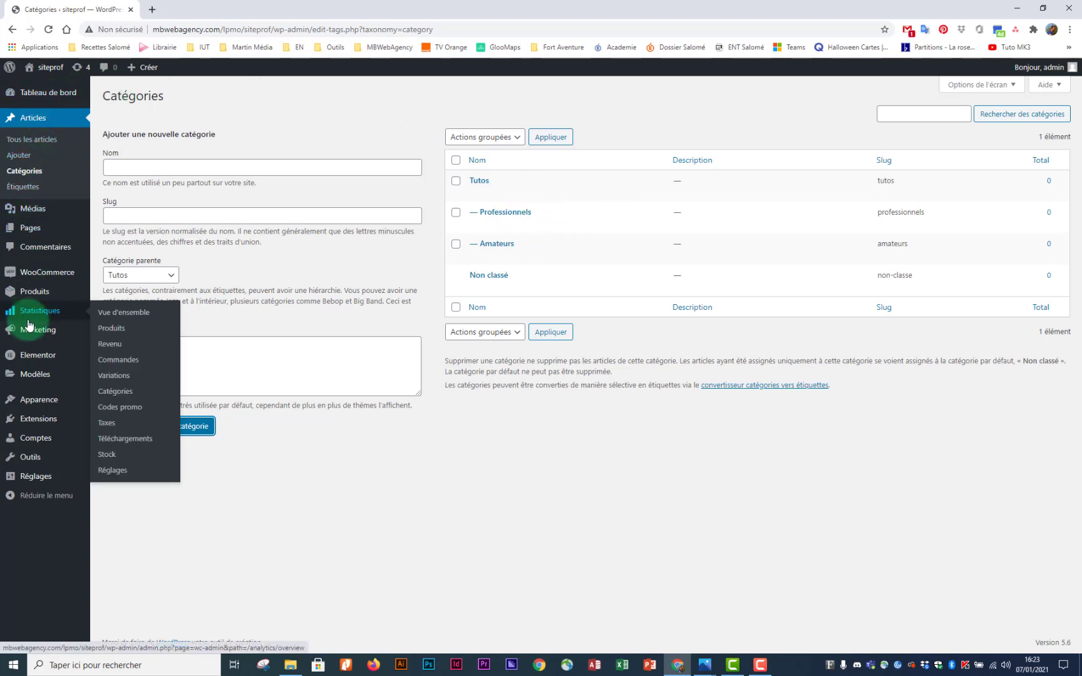
- Open the product categories page and consult the Guitares branch of the sitemap image in Photos before returning to the page
mouse_move(38, 291)
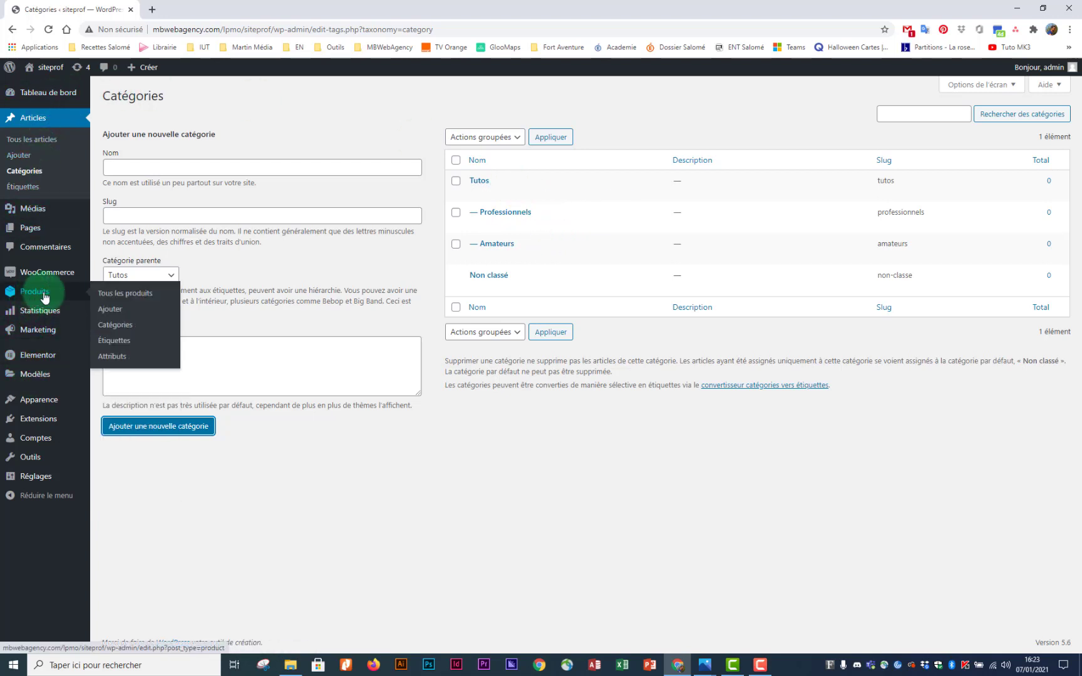
click(119, 325)
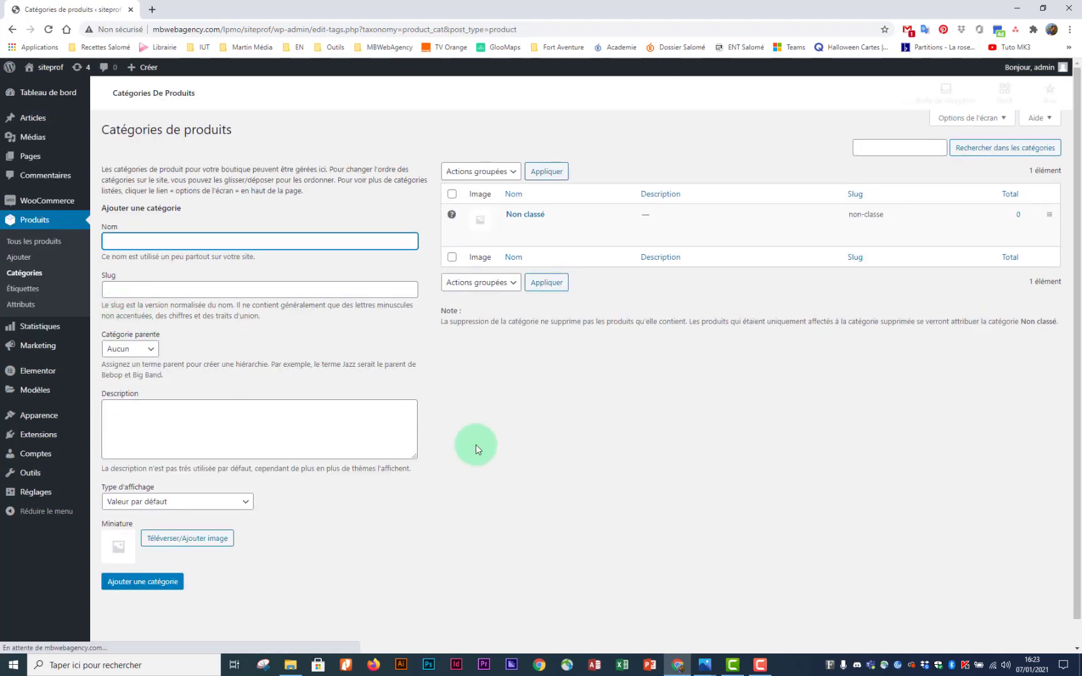
mouse_move(707, 668)
click(722, 588)
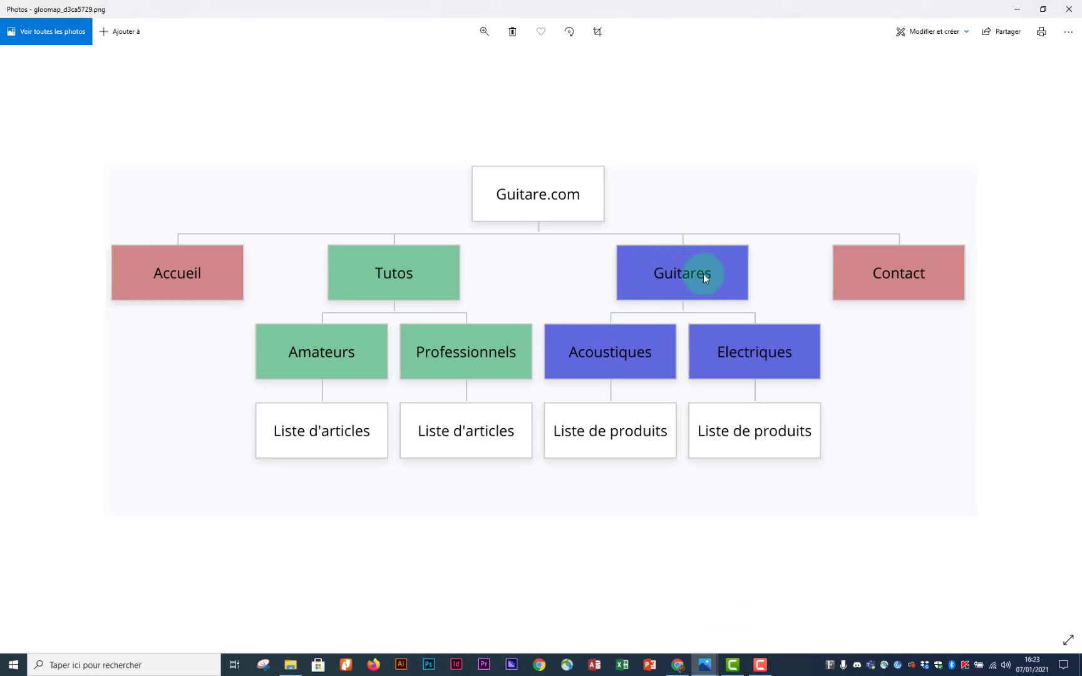
click(681, 671)
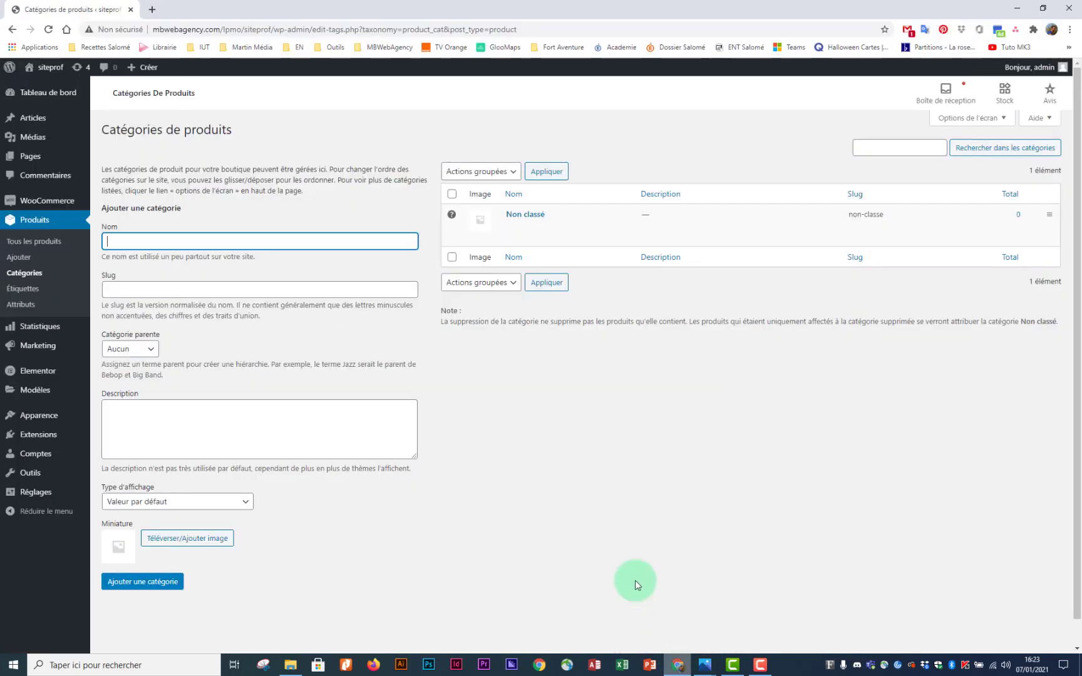
- Name the new product category "Guitares" and give it the slug "guitares"
click(261, 244)
text(Guitares)
click(243, 290)
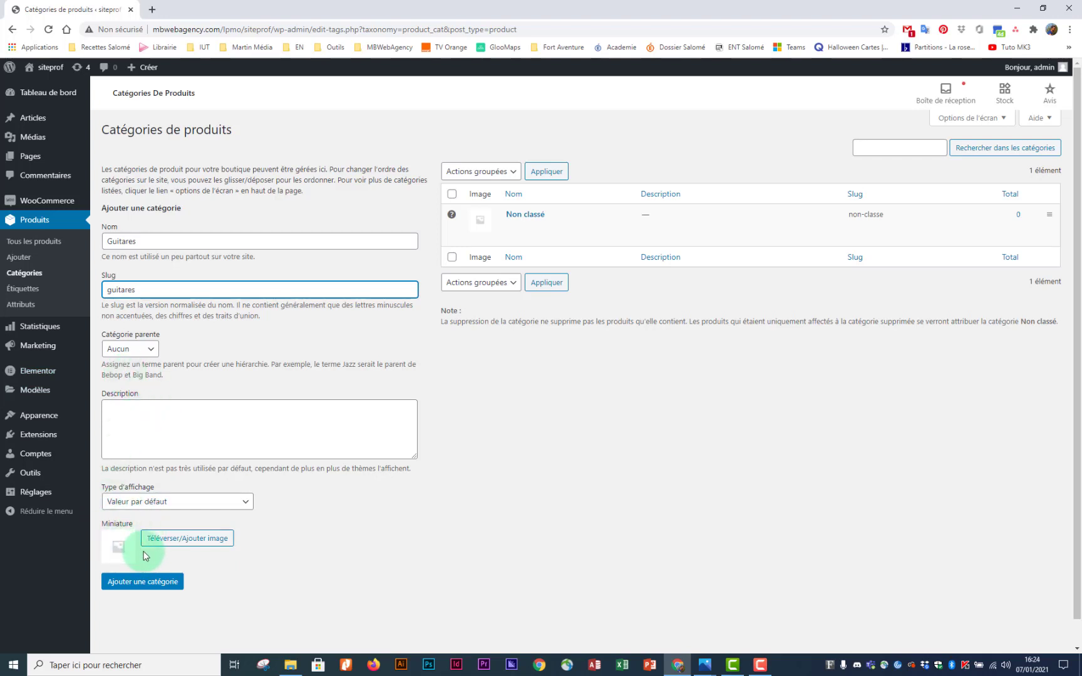
- Upload "guitares (1).jpg" from the desktop's Images/guitares folder as the category thumbnail and add the Guitares category
click(168, 542)
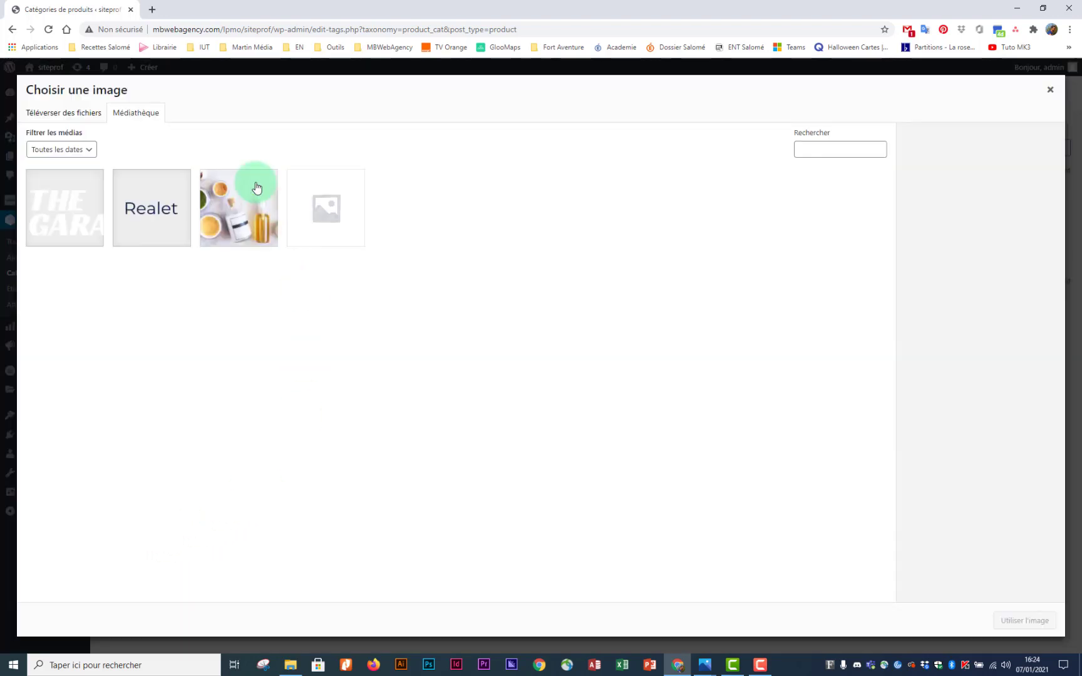
click(78, 118)
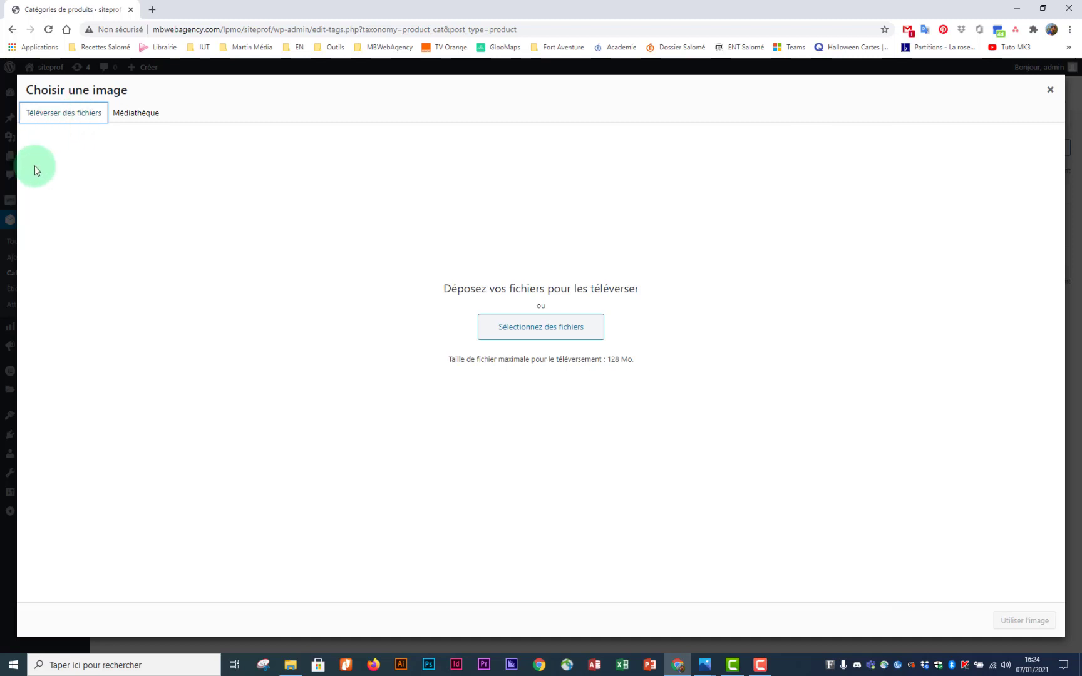
click(549, 335)
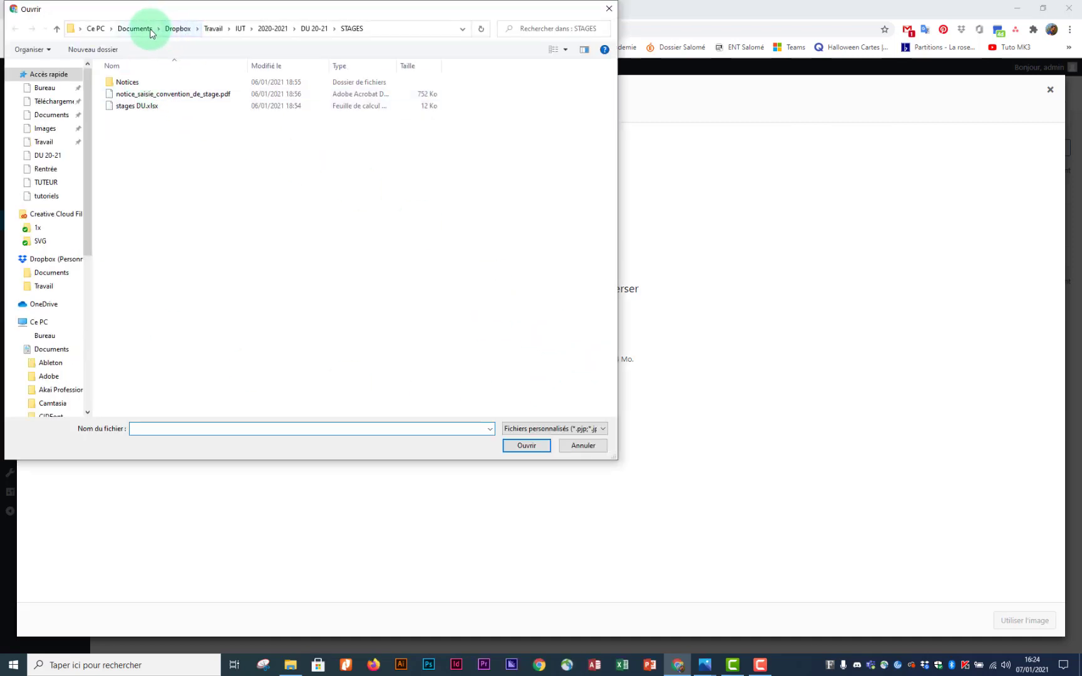
click(39, 87)
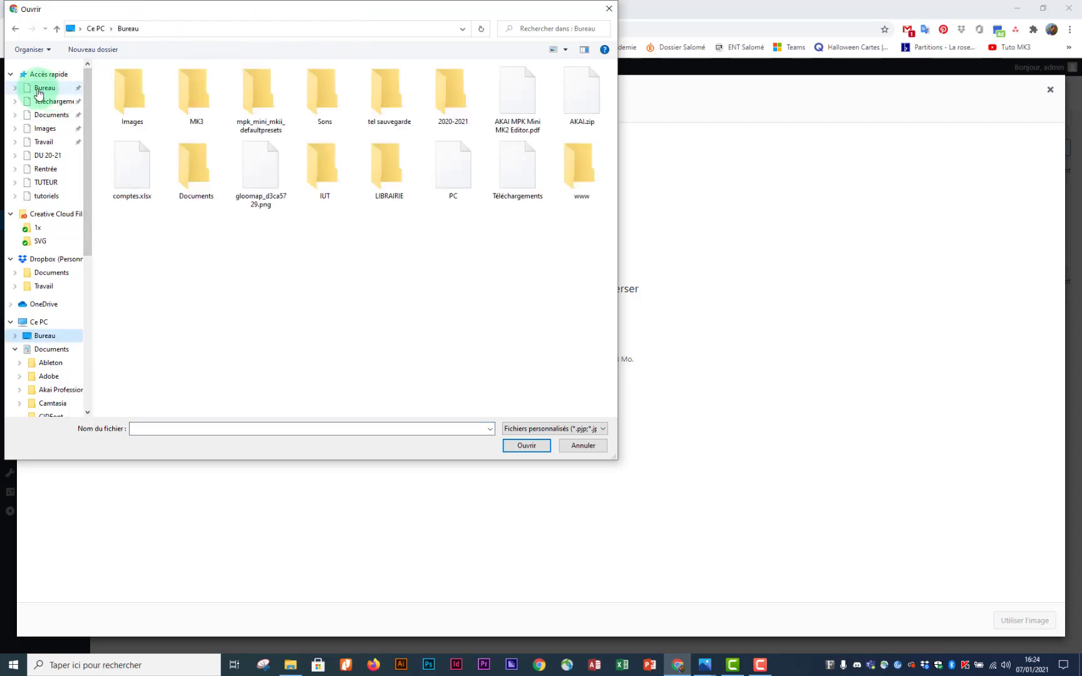
double_click(140, 106)
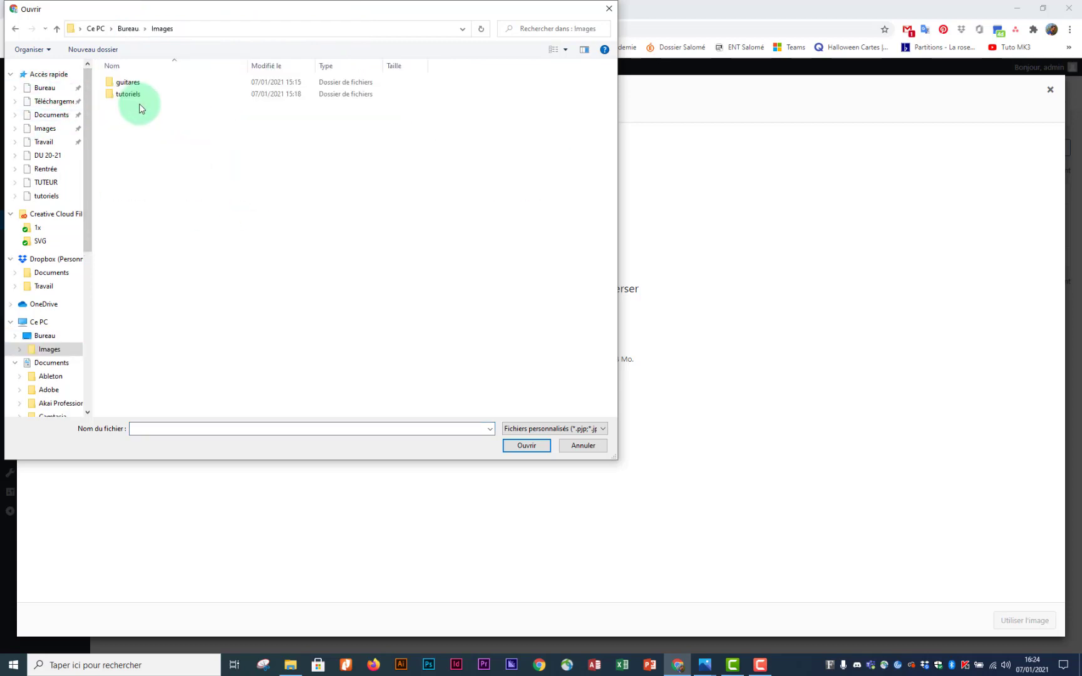
double_click(147, 86)
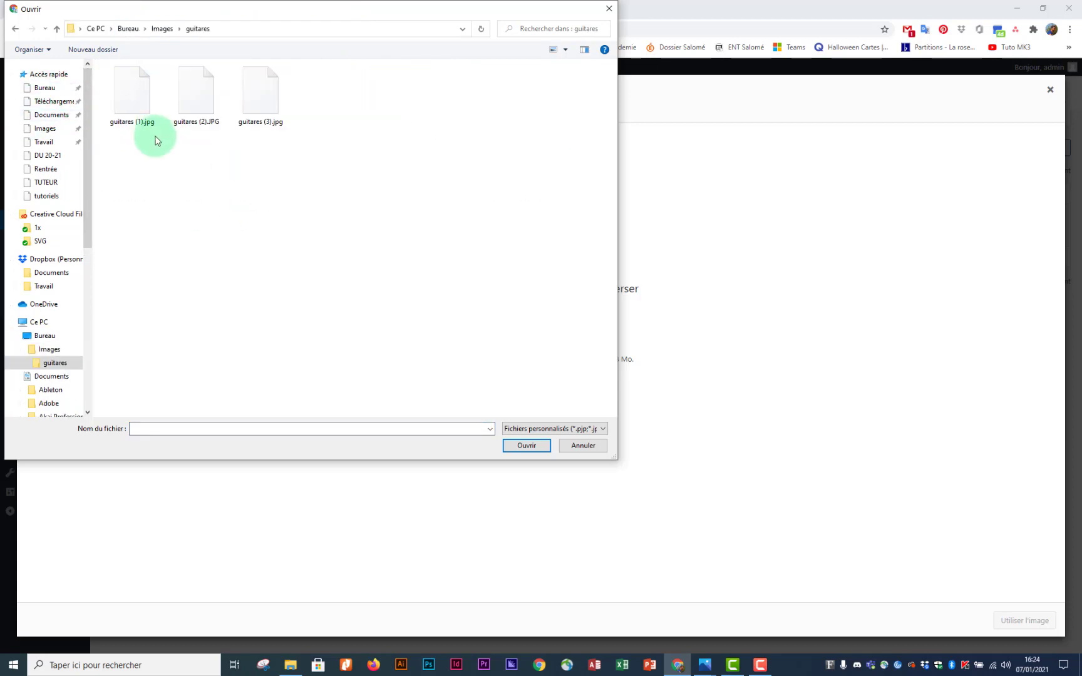
click(139, 106)
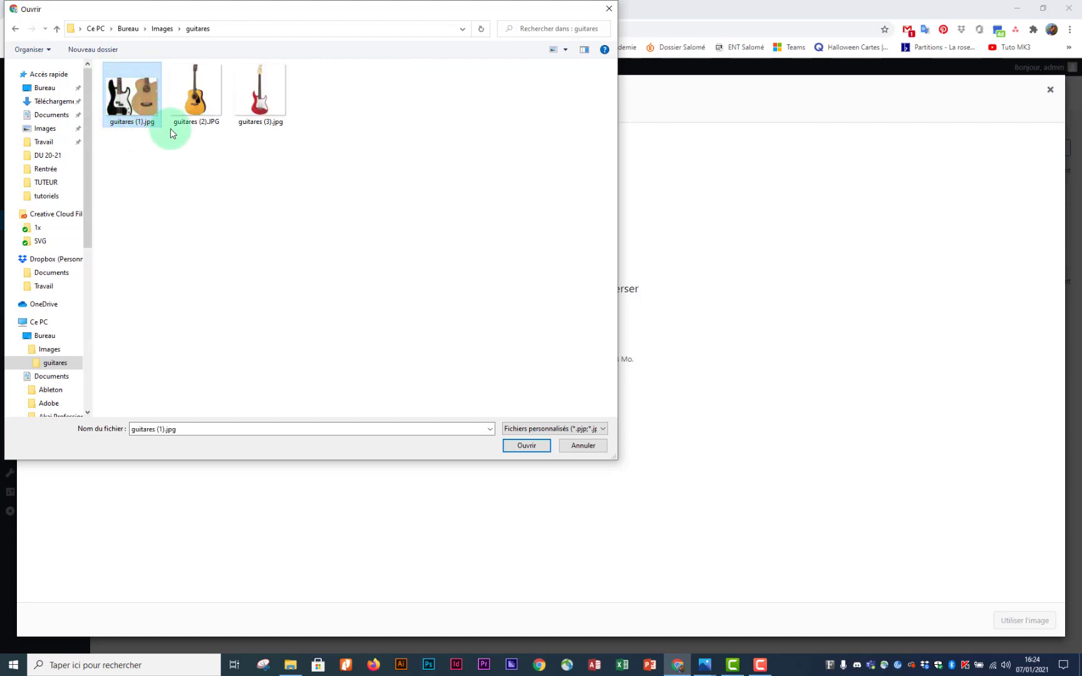
click(526, 447)
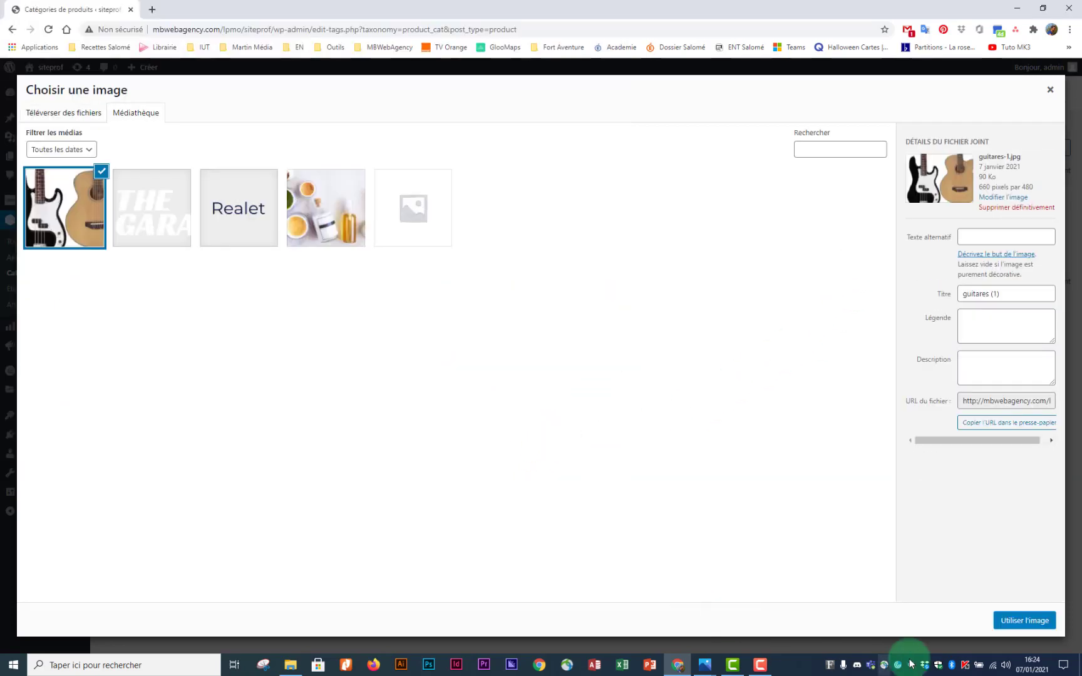
click(1025, 621)
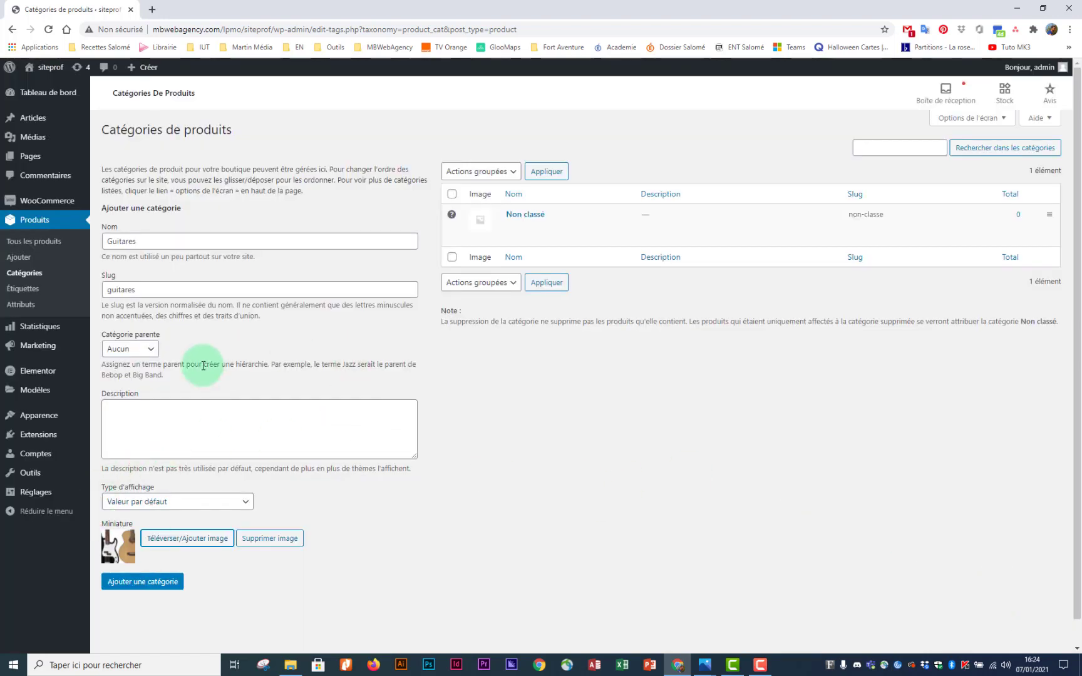
click(148, 583)
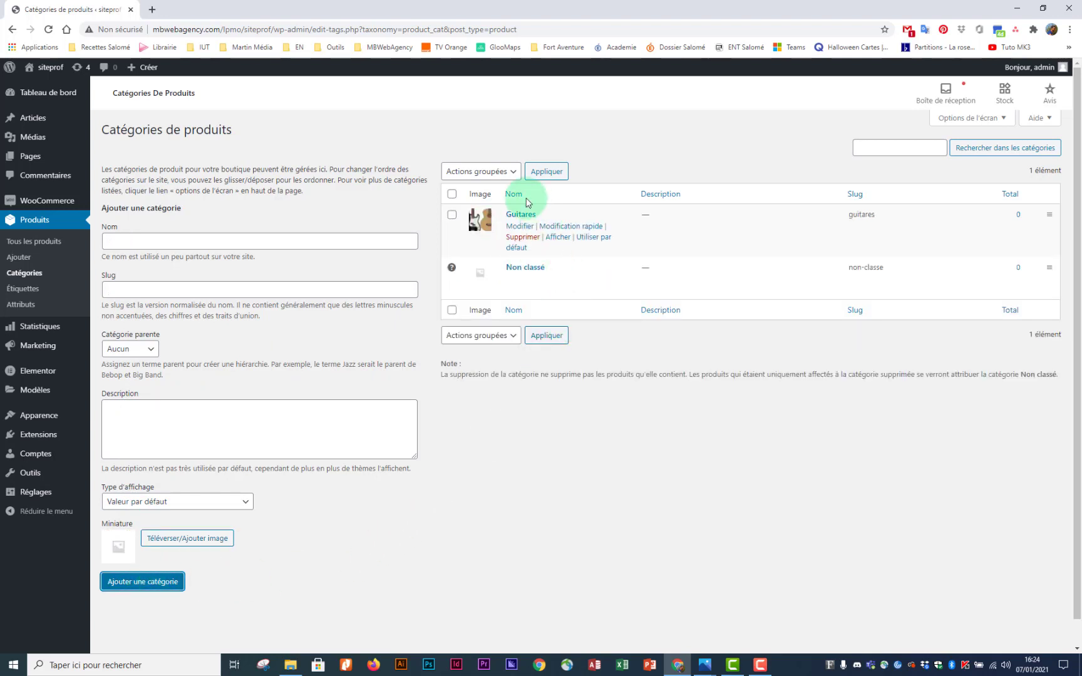
- Fill in another product category named "Acoustiques" with the slug "acoustiques" and Guitares as its parent
click(171, 242)
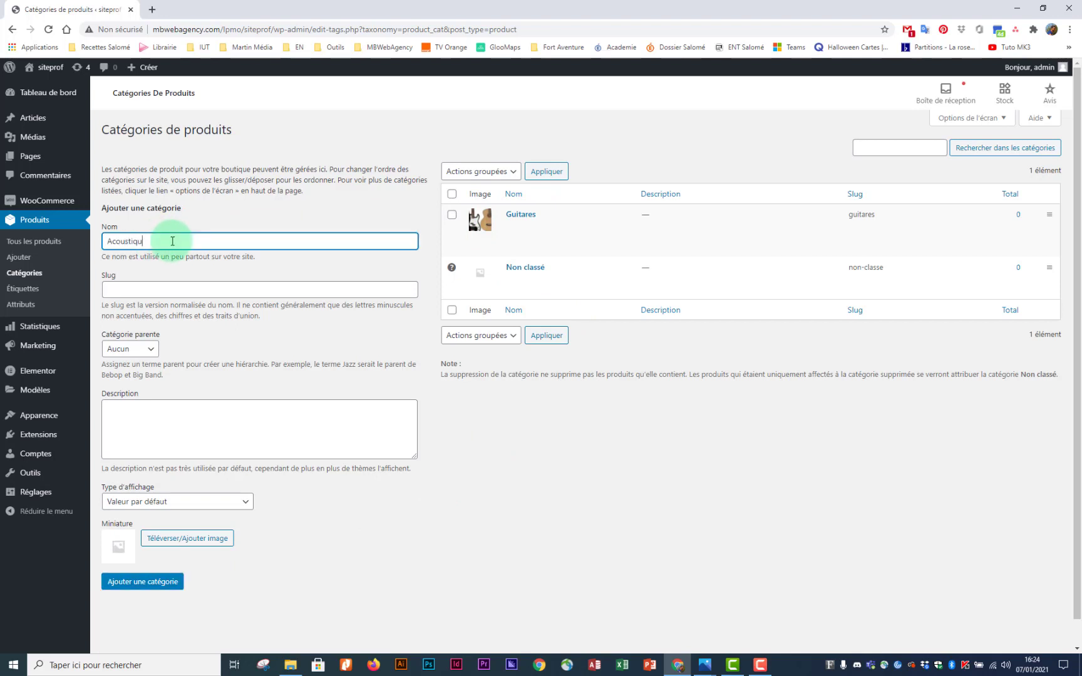
click(171, 286)
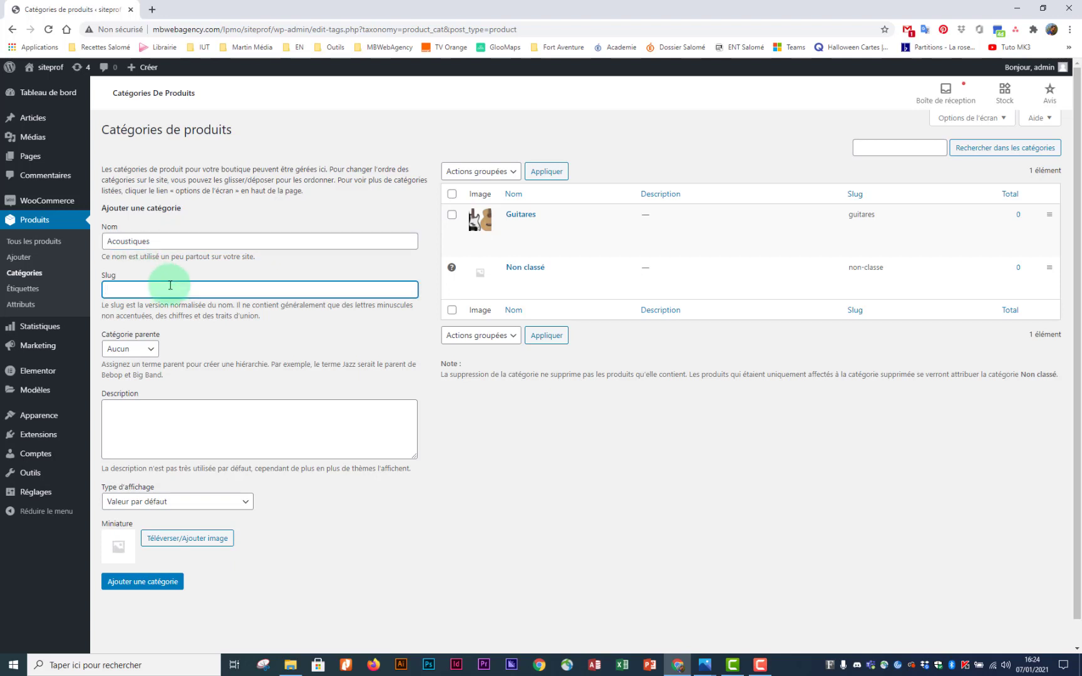
text(acoustiques)
click(149, 348)
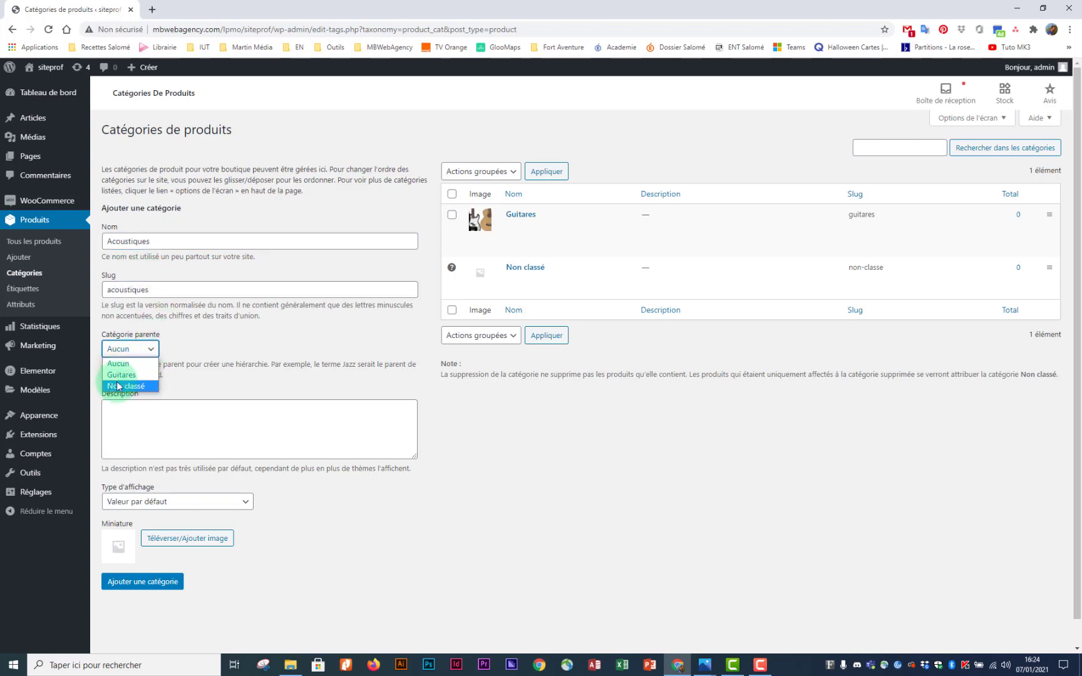
click(125, 376)
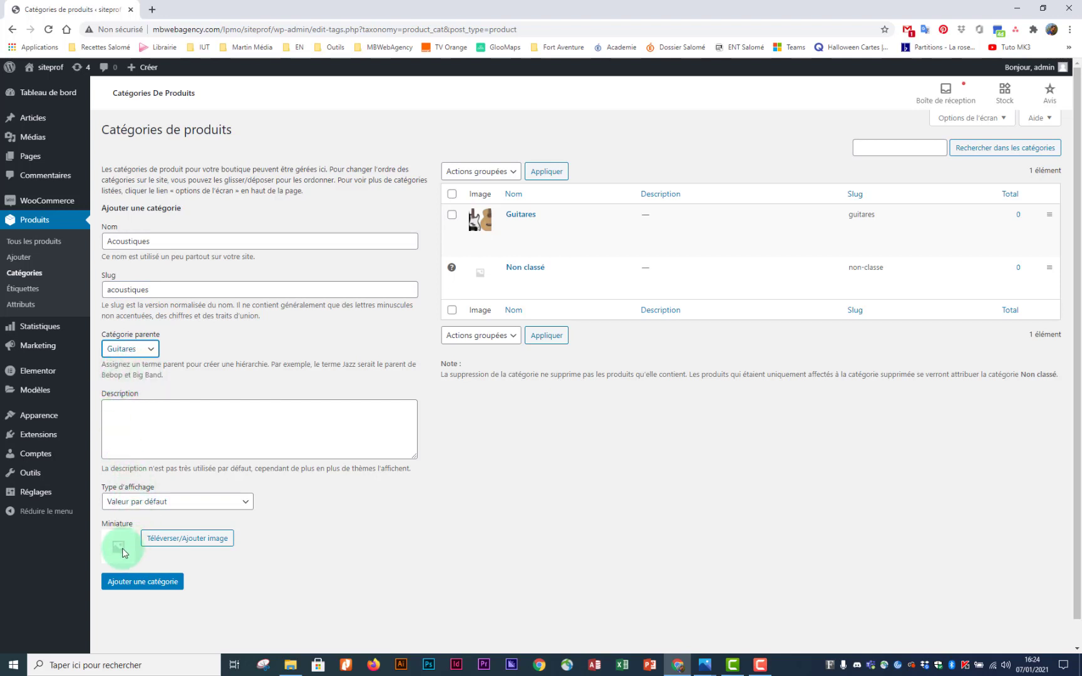
- Upload "guitares (2).JPG" as the thumbnail of the Acoustiques category and add the category
click(180, 540)
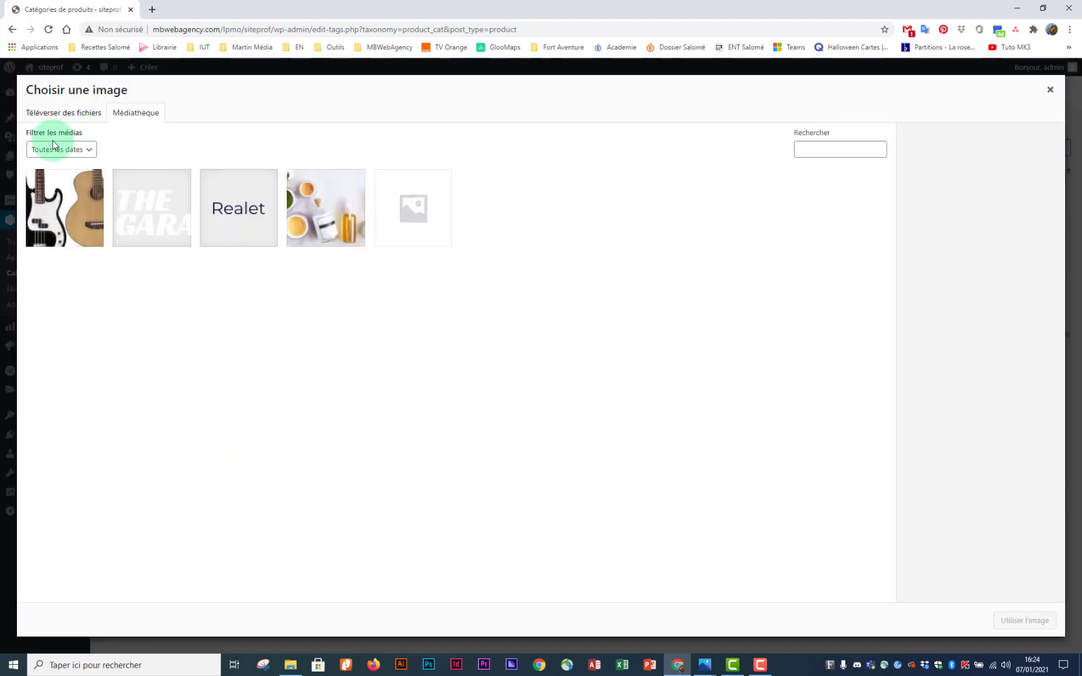
click(55, 118)
click(498, 325)
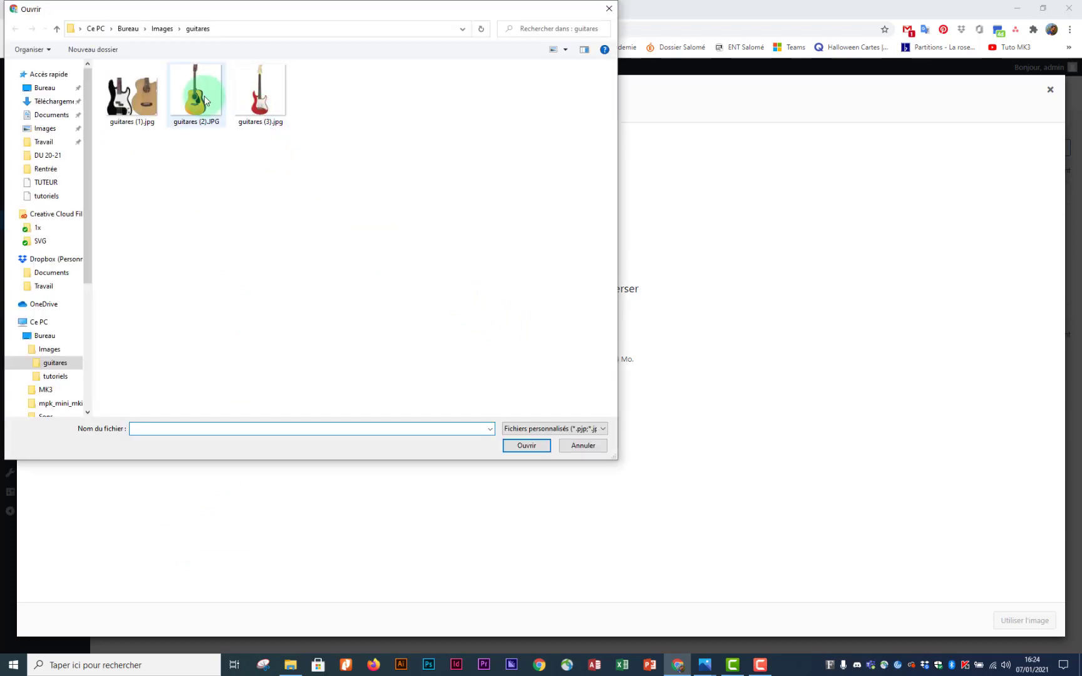
click(194, 93)
click(528, 446)
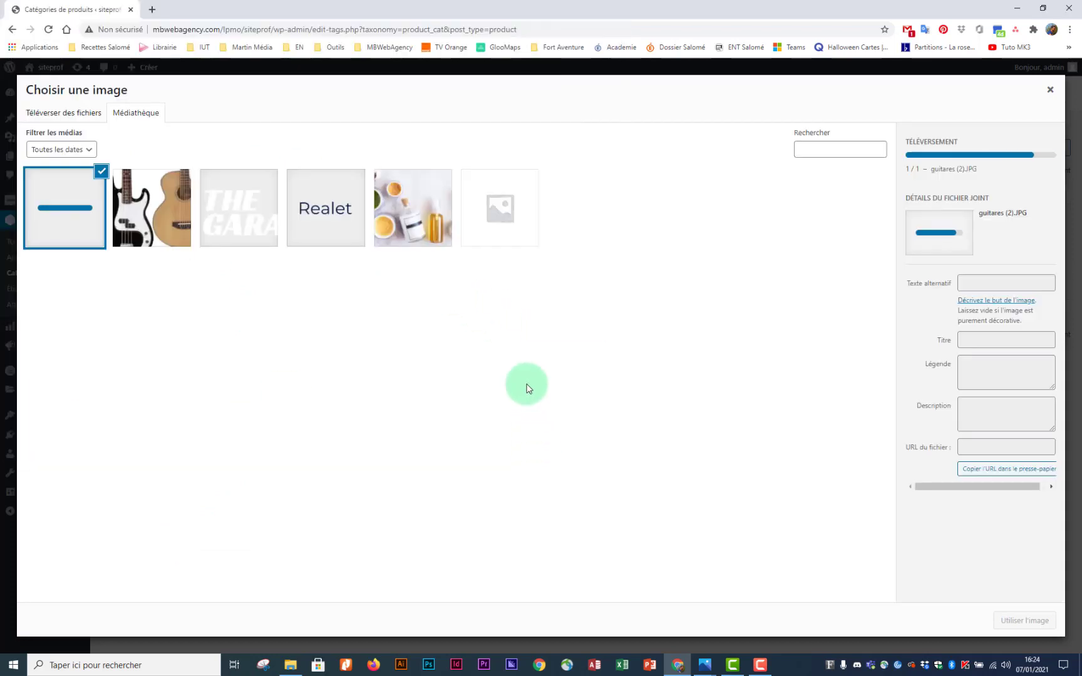
click(1020, 621)
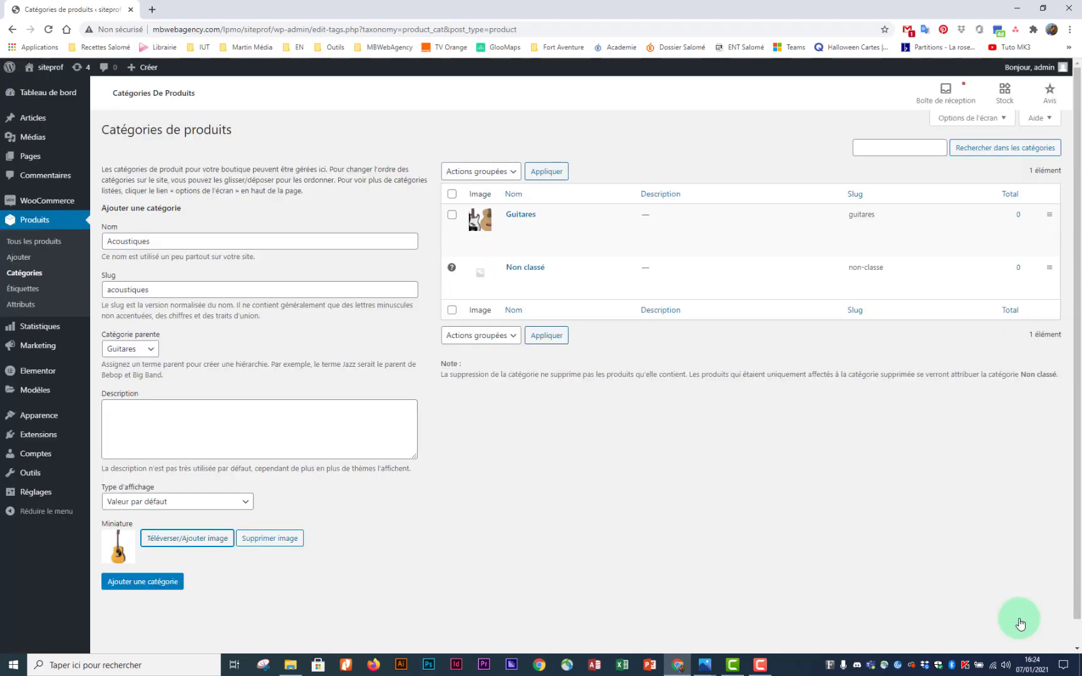
click(154, 585)
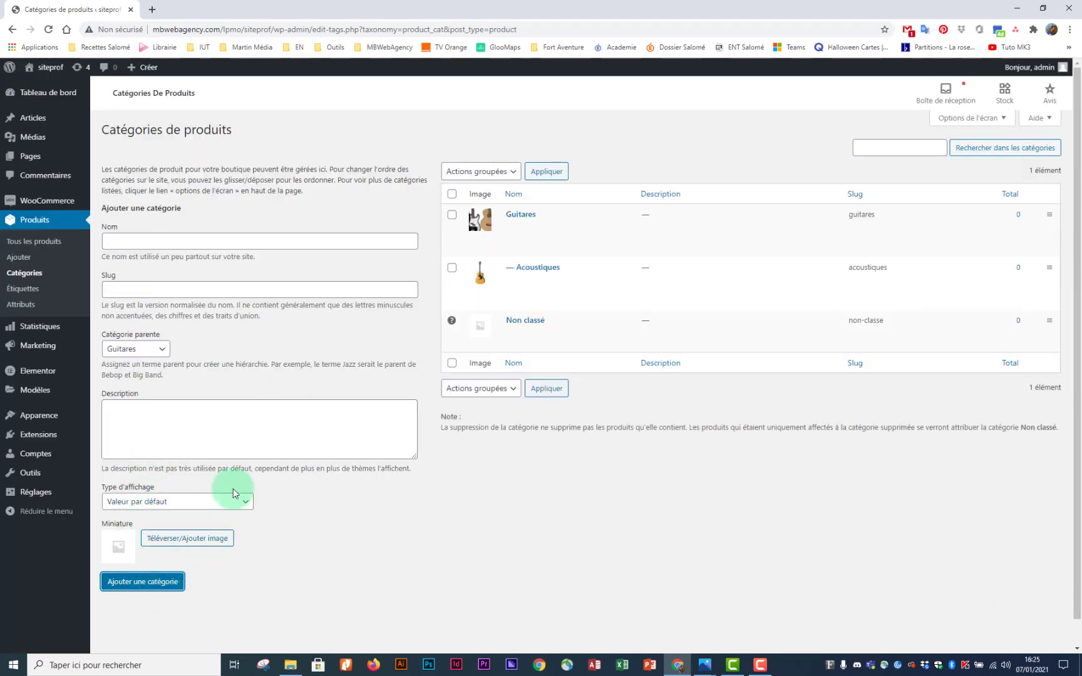
- Name the next product category "Electriques" and enter "electiques" as its slug, under the parent Guitares
click(166, 240)
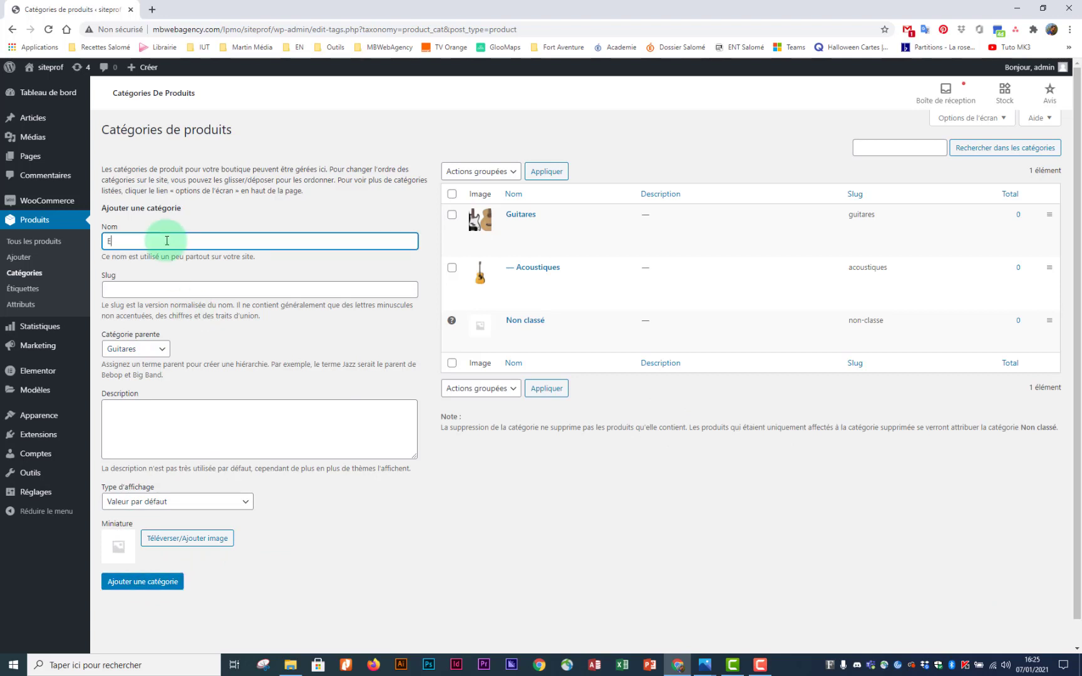
text(Electriques)
click(179, 288)
text(el)
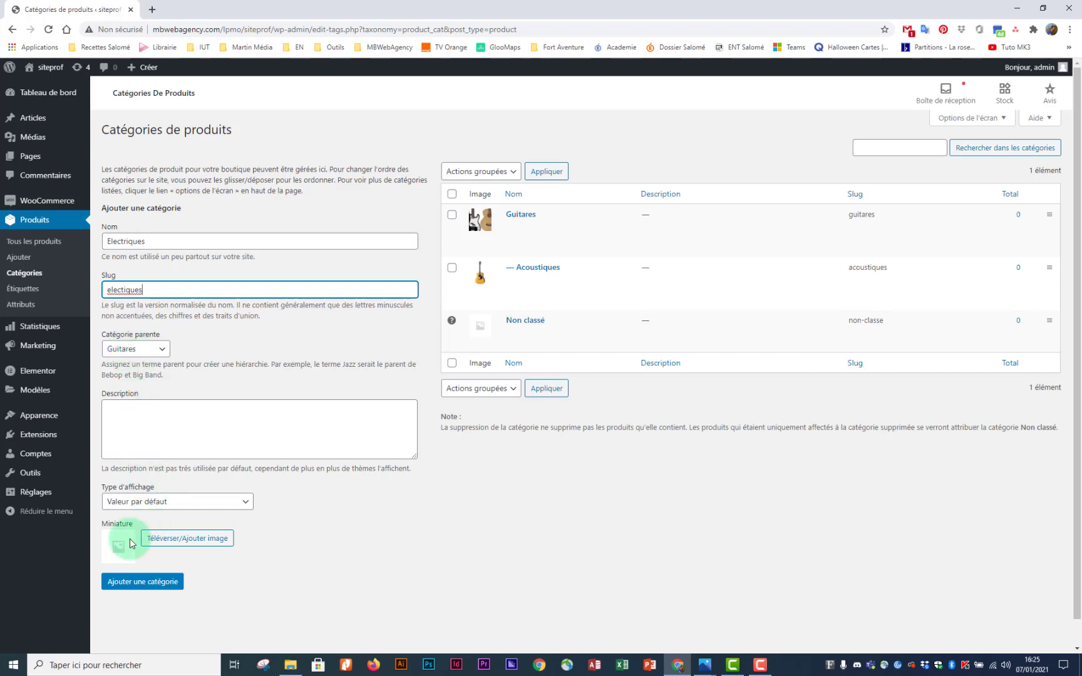
- Upload "guitares (3).jpg" as the thumbnail of the Electriques category and add the category
click(160, 540)
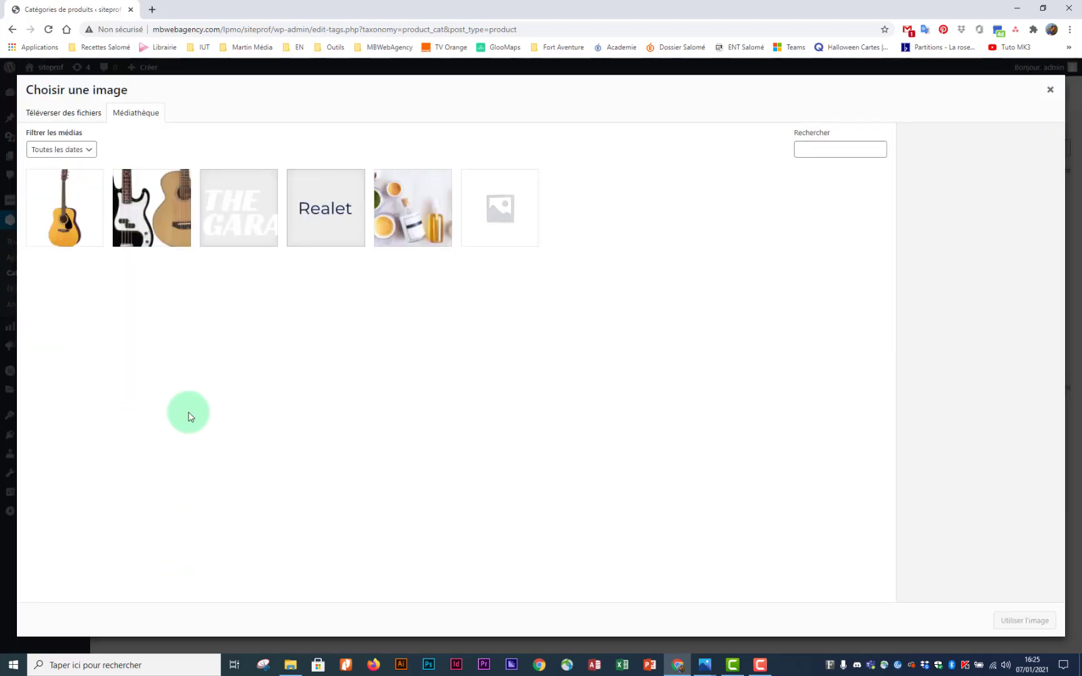
click(57, 113)
click(550, 331)
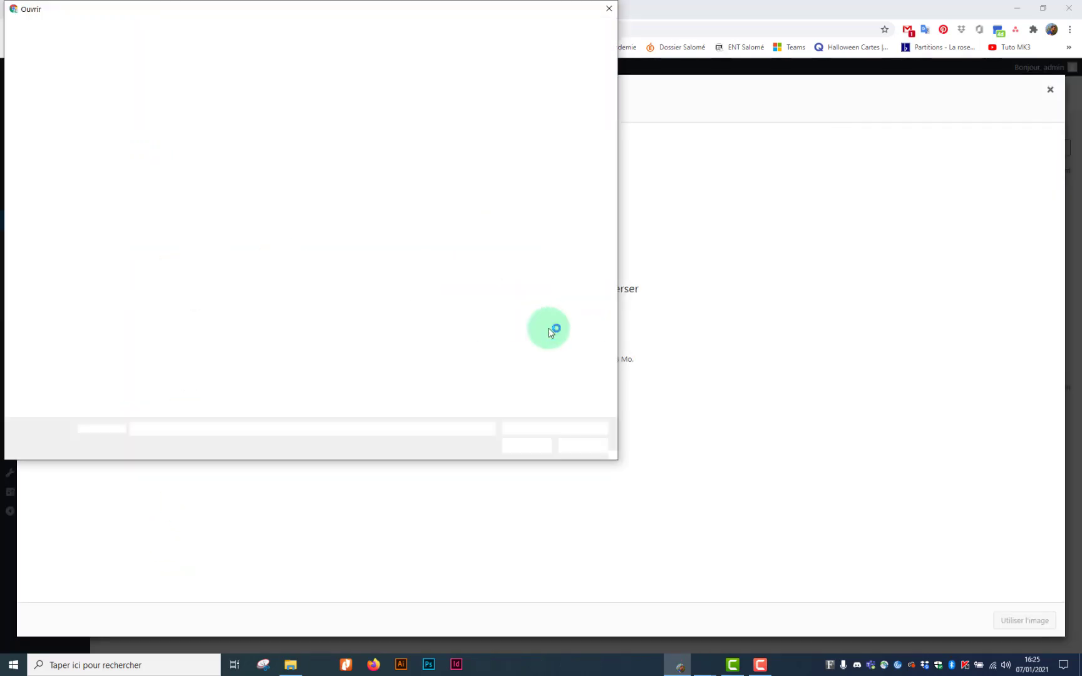
click(252, 102)
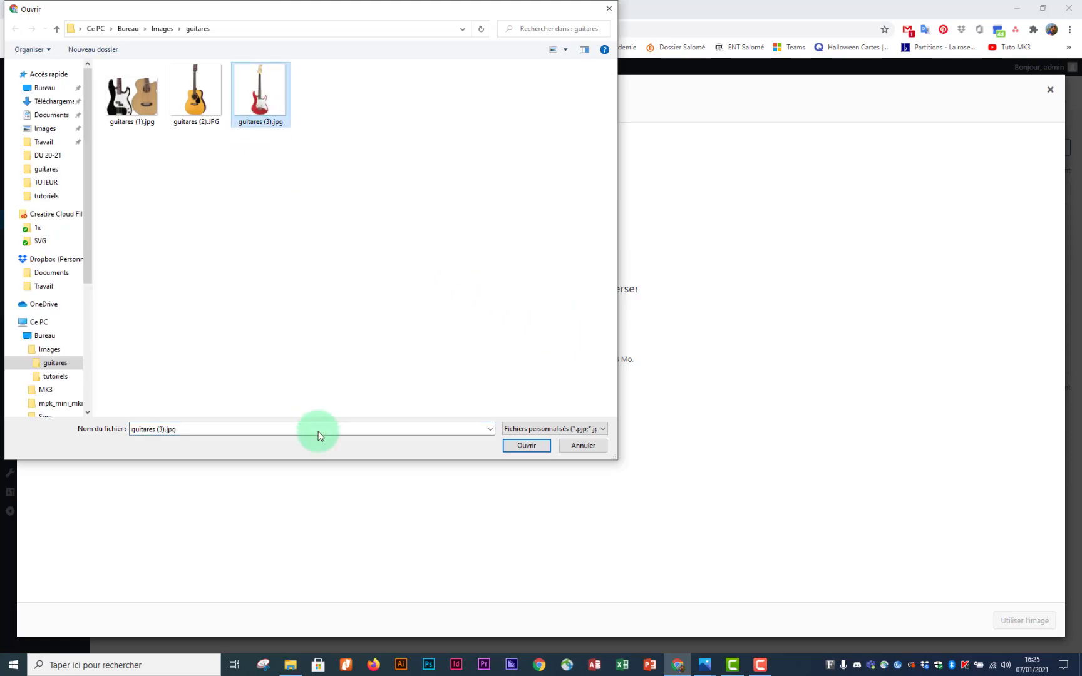
click(523, 445)
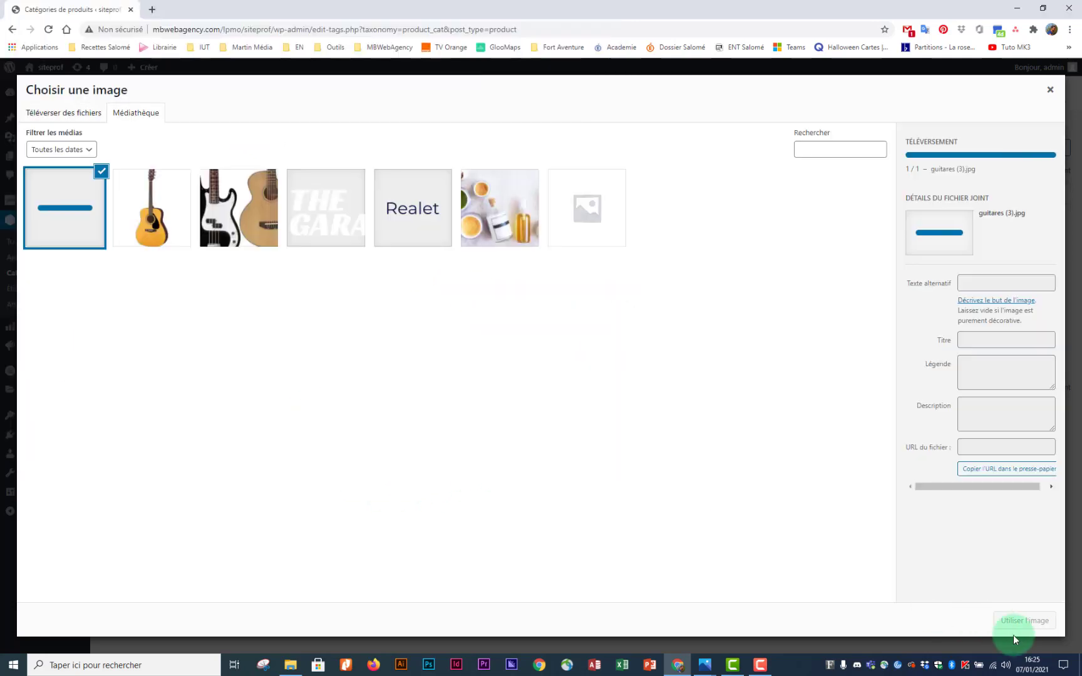
click(1023, 621)
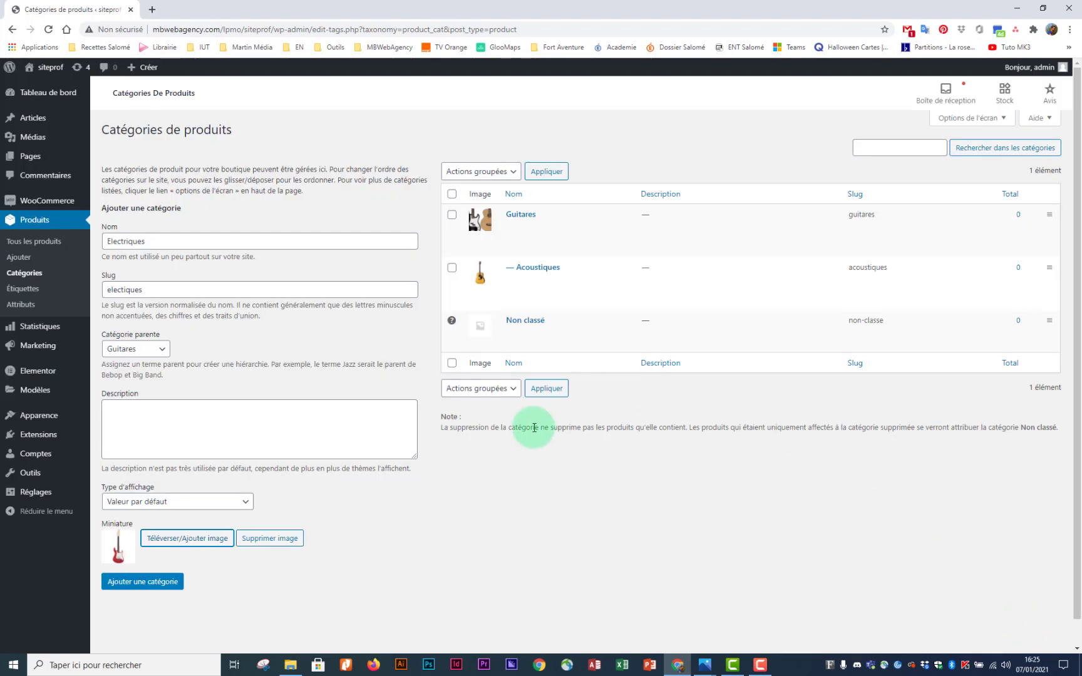
click(151, 587)
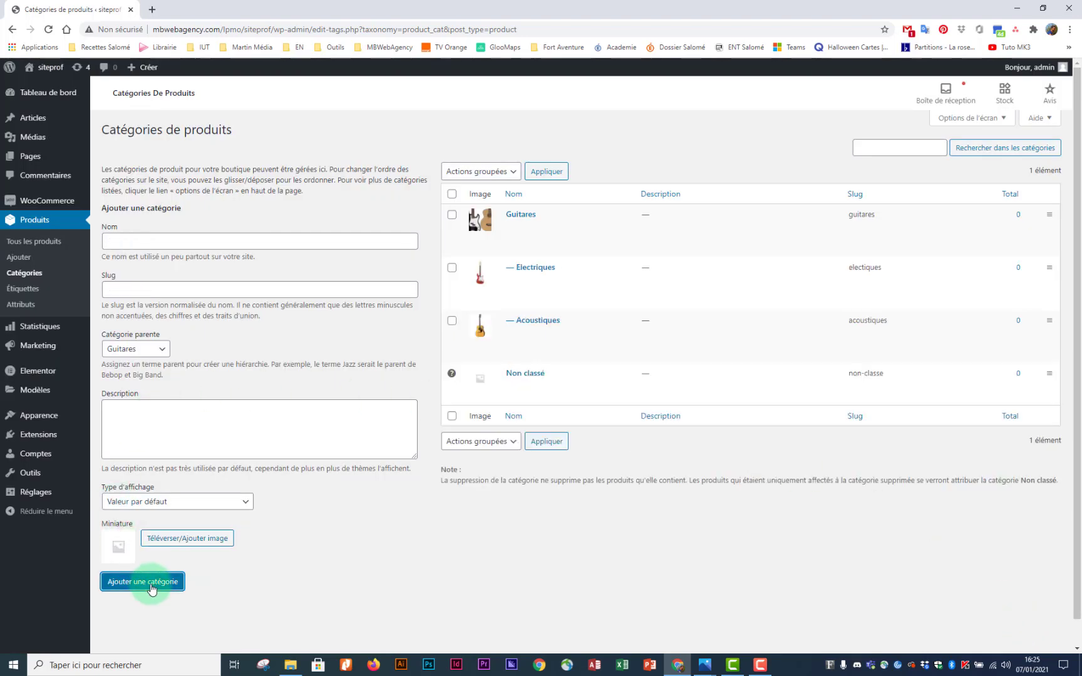
- Open the public site in a new browser tab and start customizing it from there
mouse_move(559, 227)
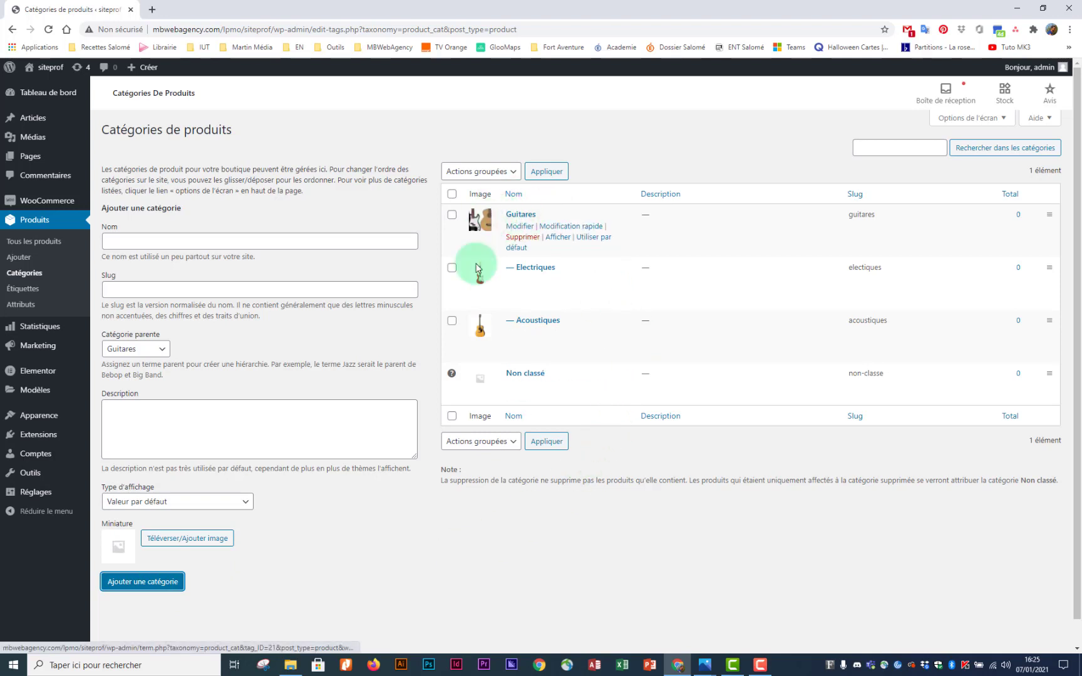
mouse_move(516, 343)
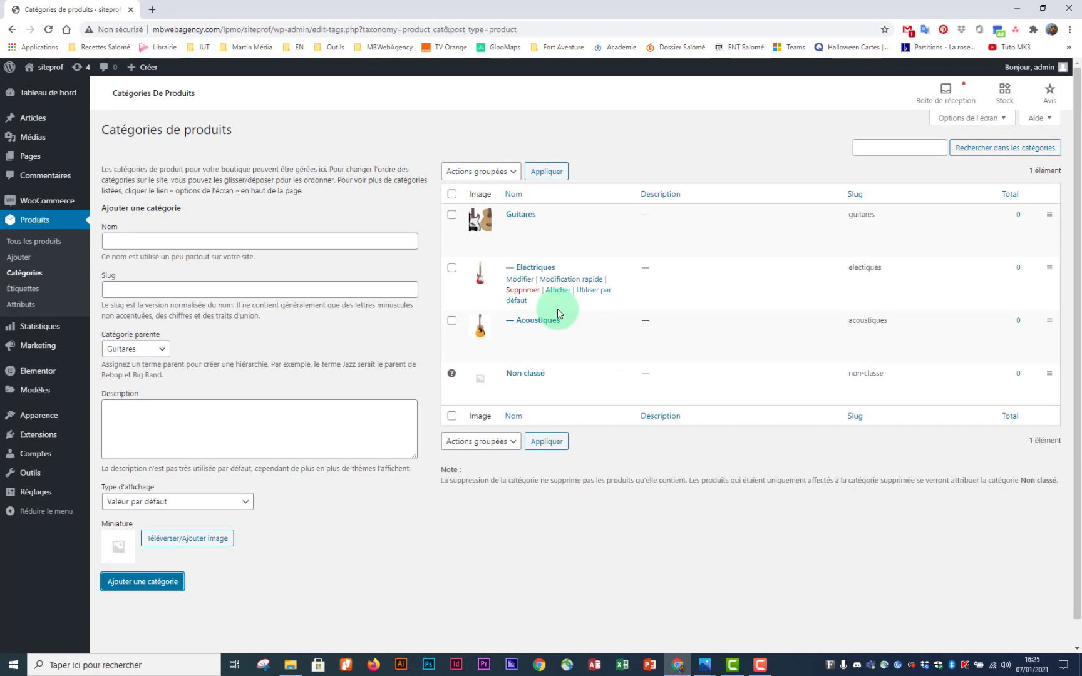
mouse_move(45, 417)
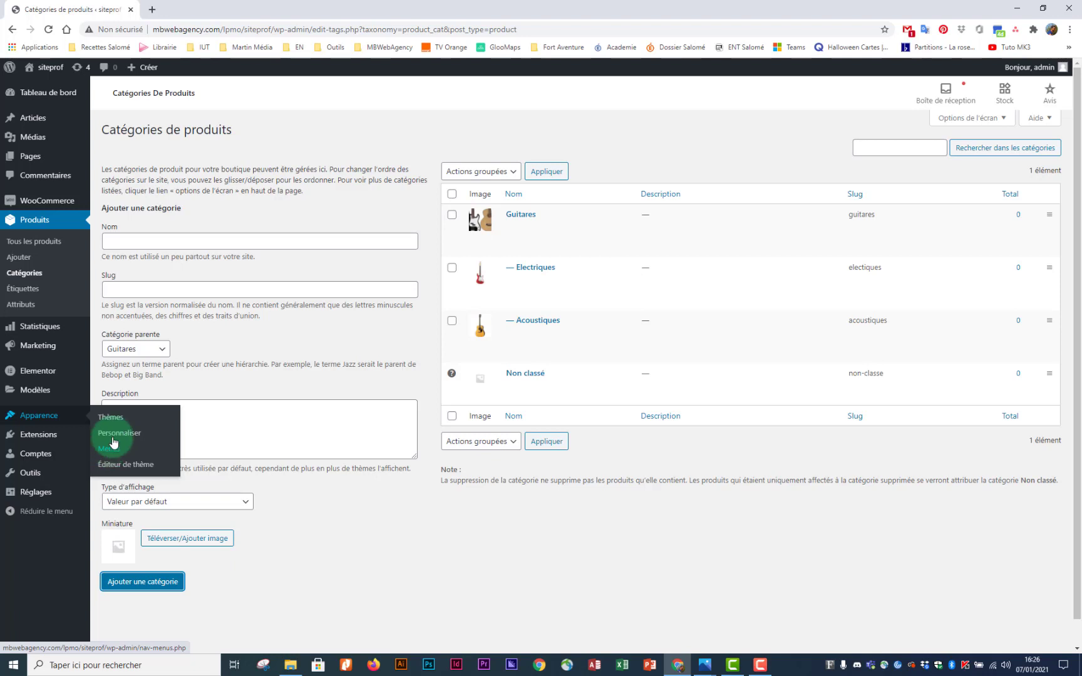
mouse_move(49, 73)
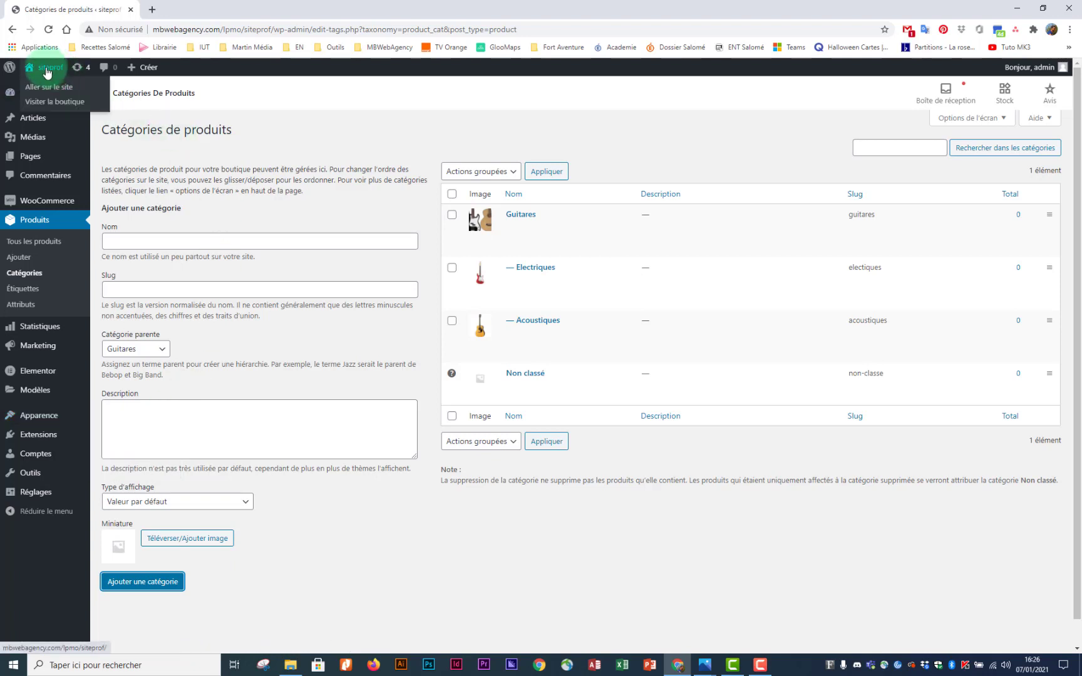
right_click(47, 74)
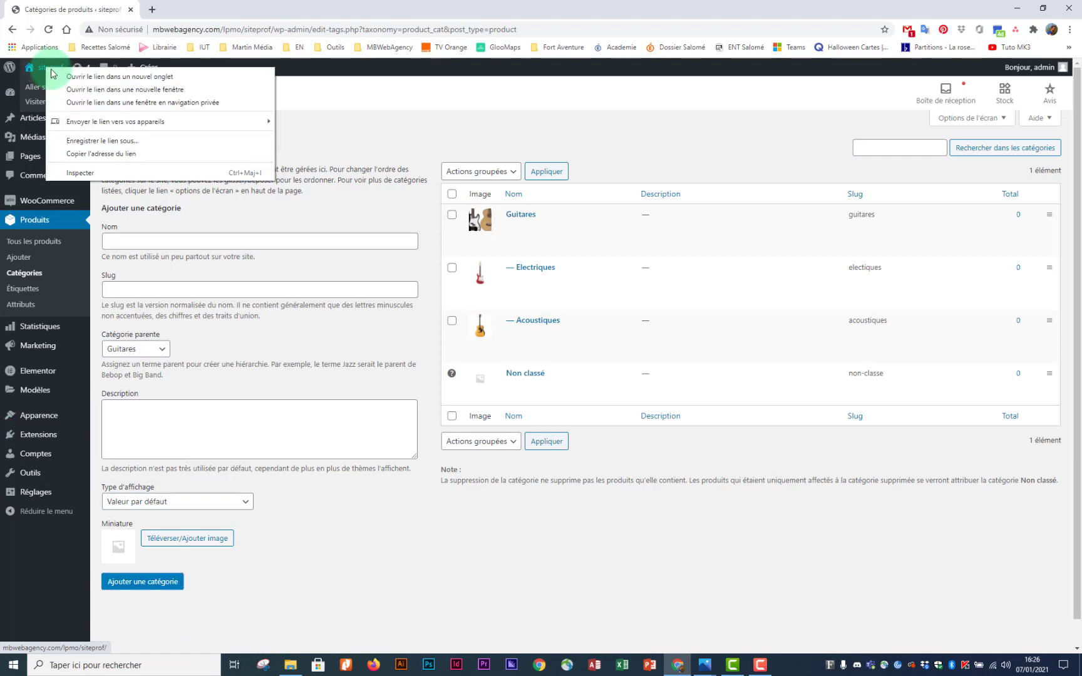
click(103, 81)
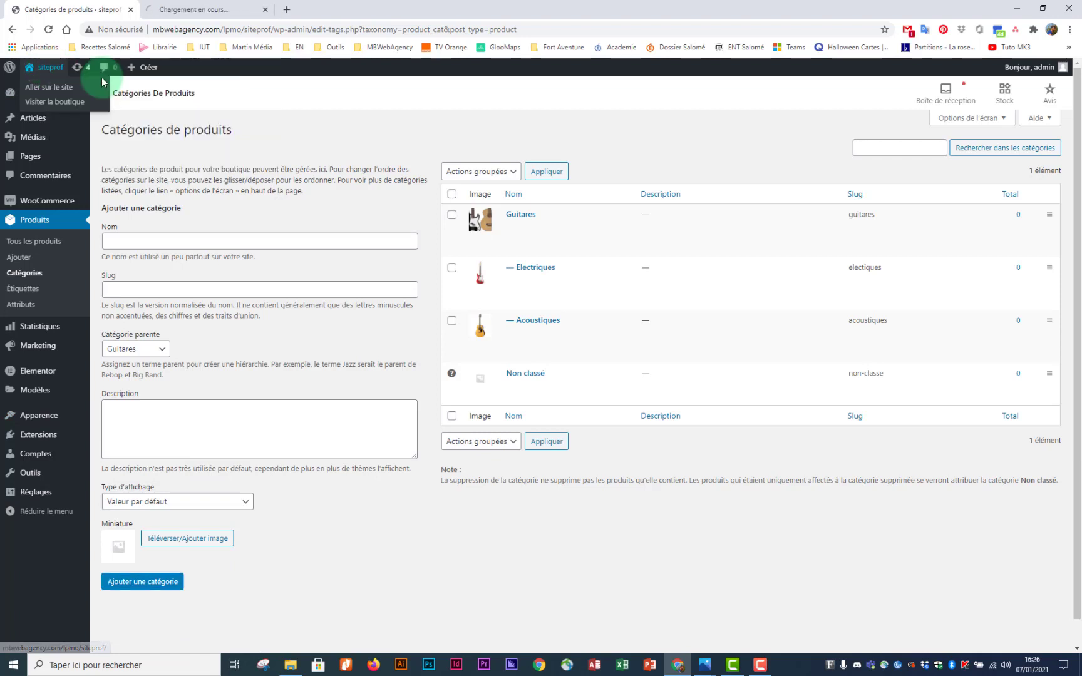
click(202, 10)
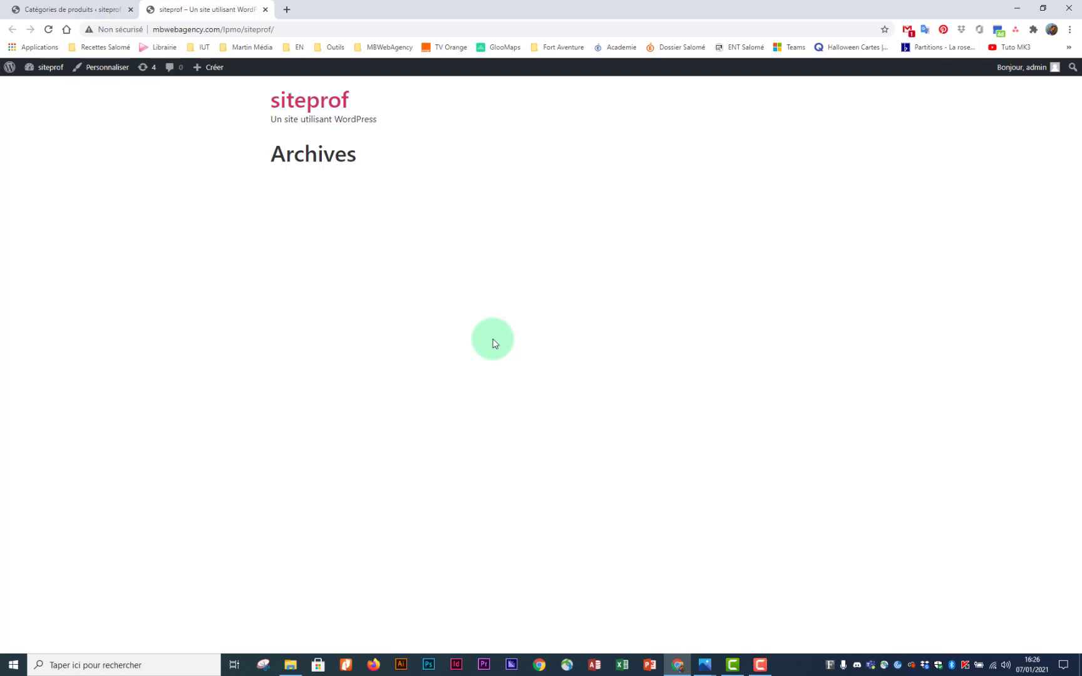
click(107, 67)
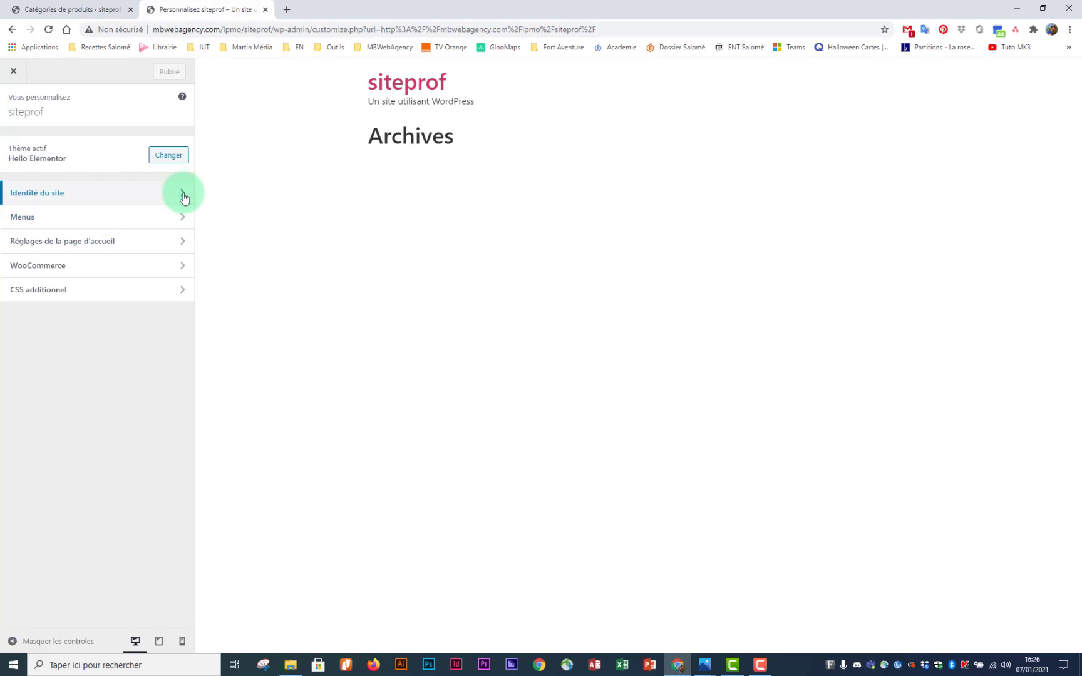
- Change the site title in the site identity settings to "Guitare.com"
click(181, 192)
drag(61, 203, 19, 203)
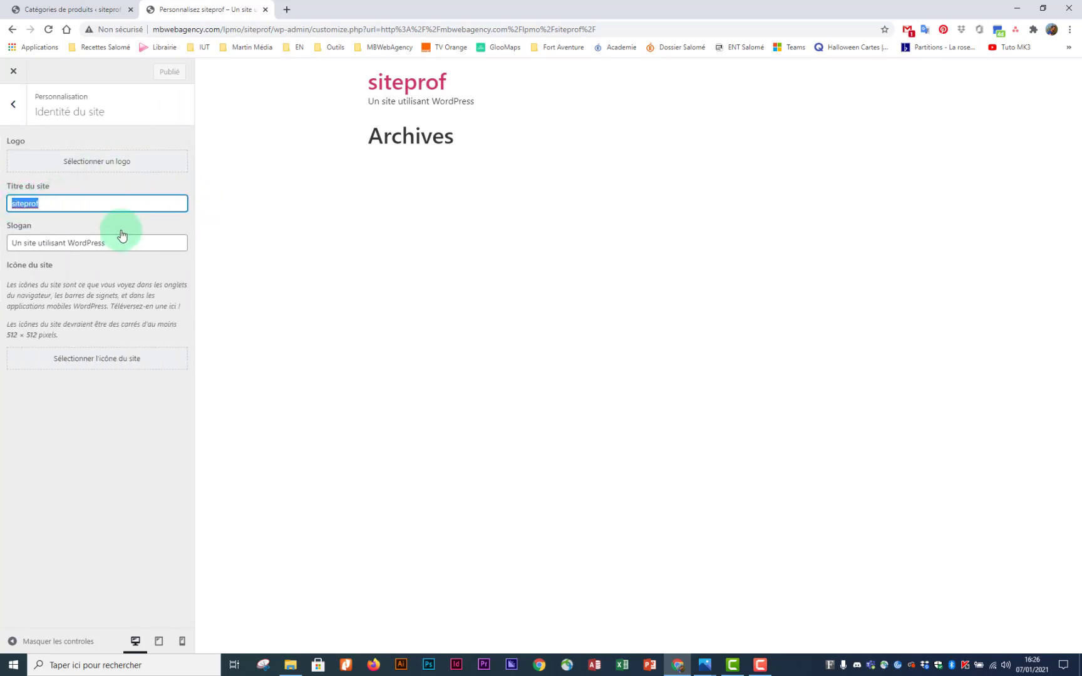
text(G)
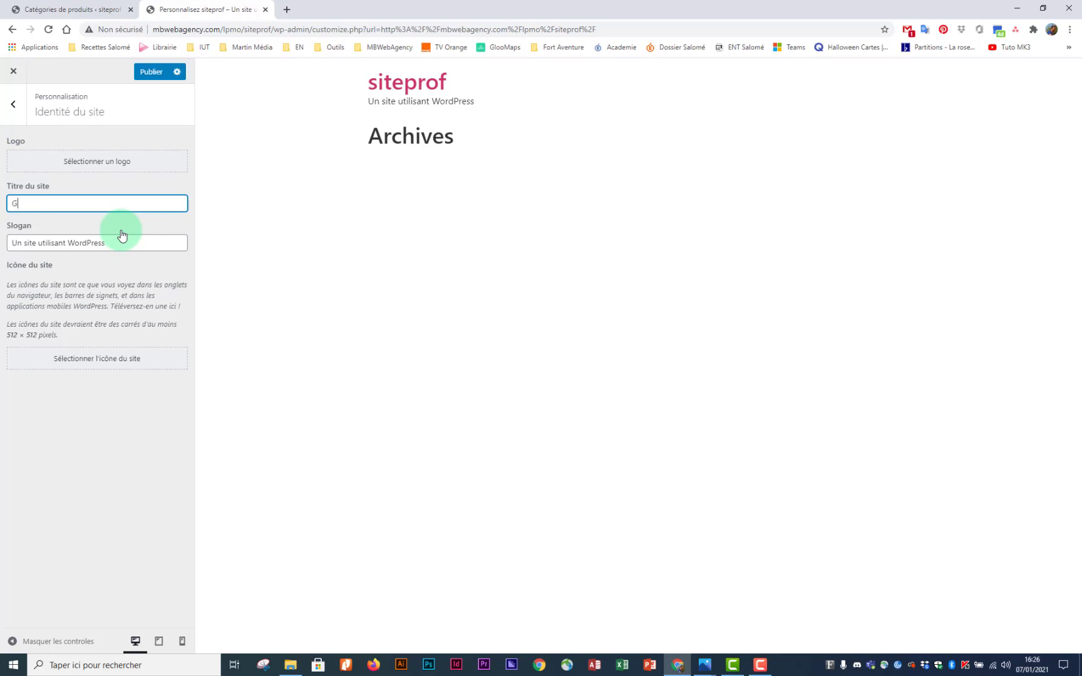
text(uitare.com)
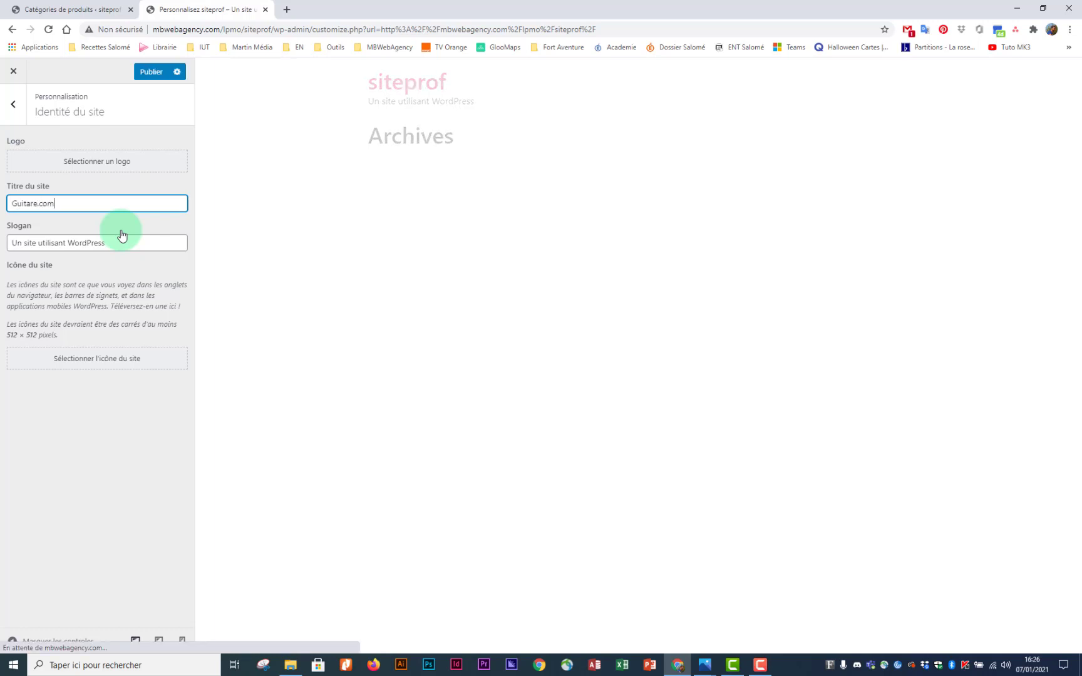
- Replace the site's slogan with "Le meilleur de la guitare" and return to the main customization options
drag(117, 242, 12, 244)
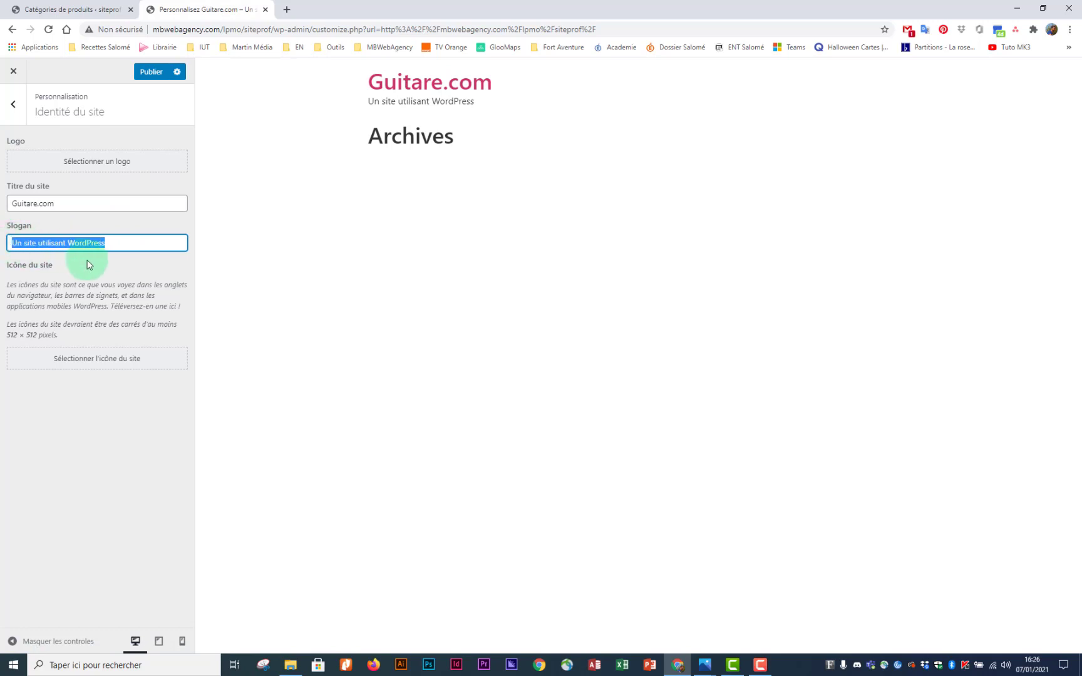
text(La m)
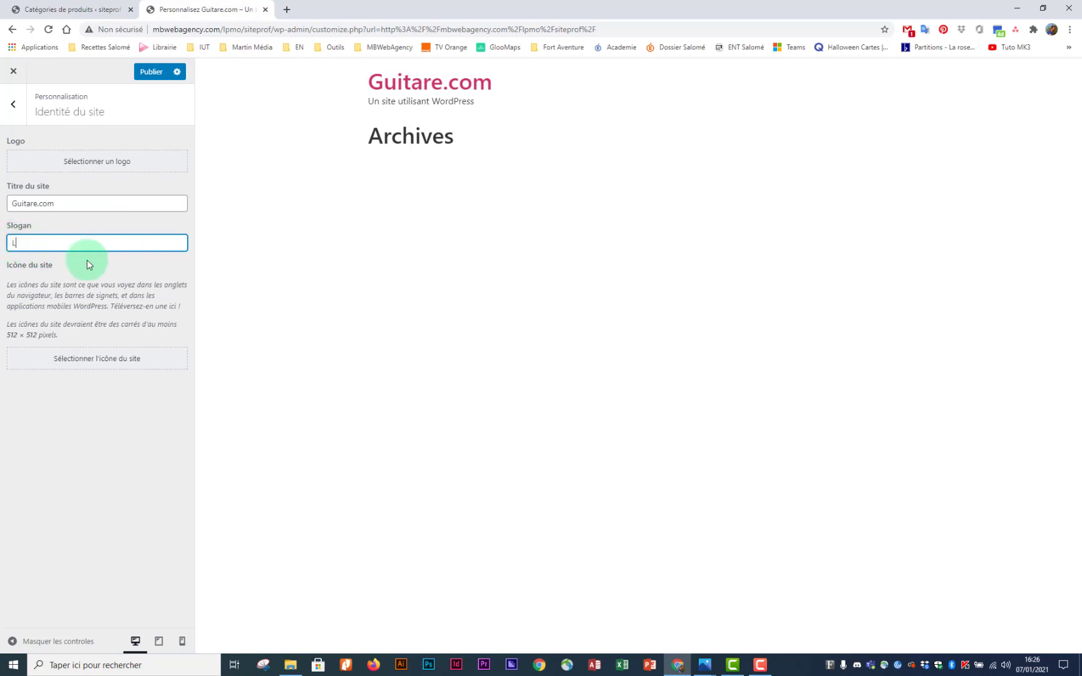
key(BackSpace)
key(BackSpace)
key(BackSpace)
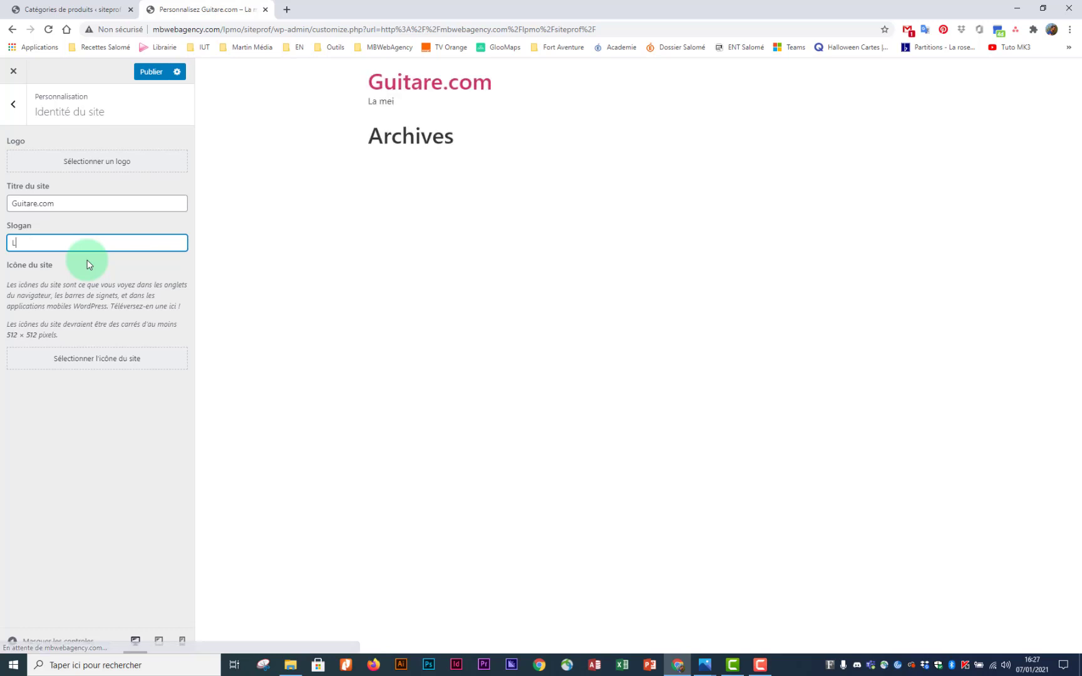
text(e meilleur de)
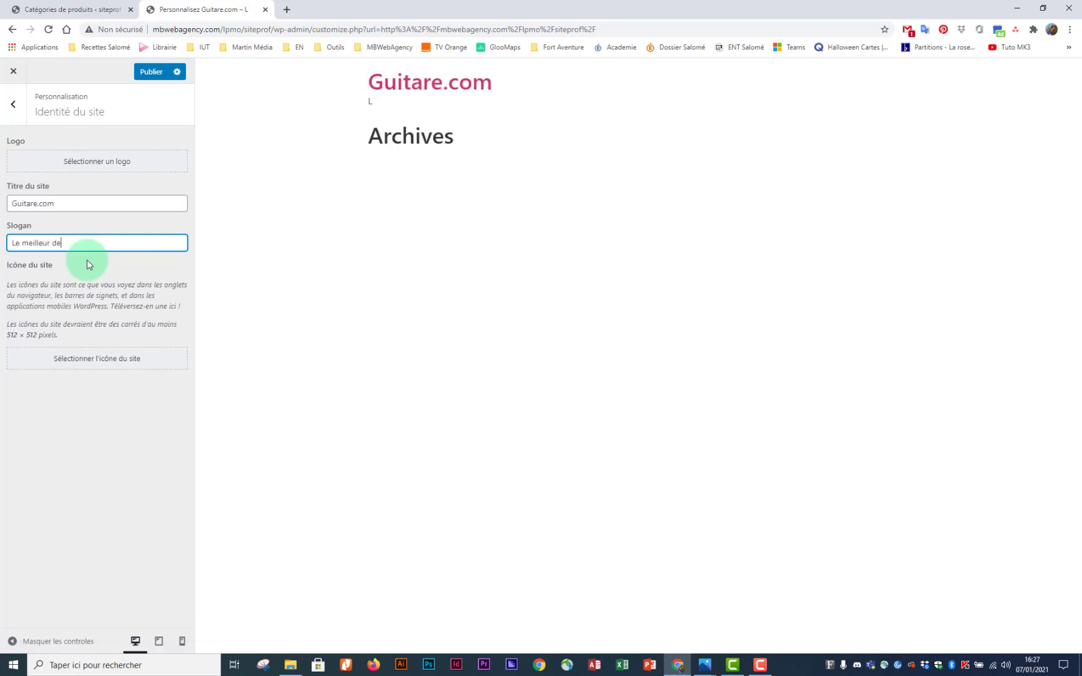
text( la guitare)
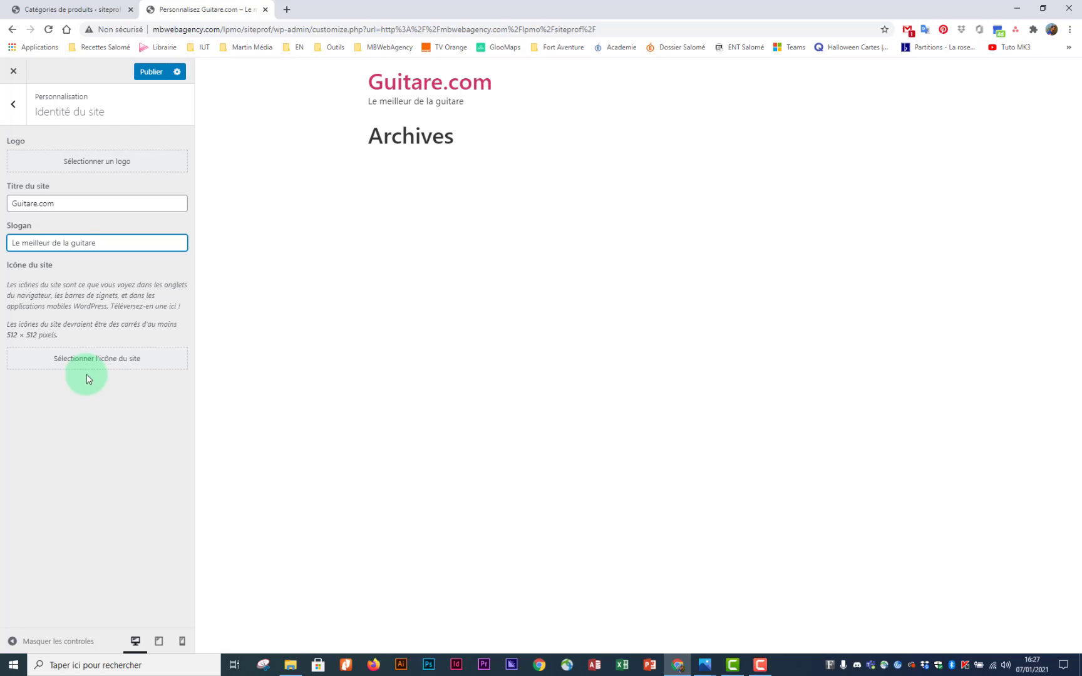
click(13, 105)
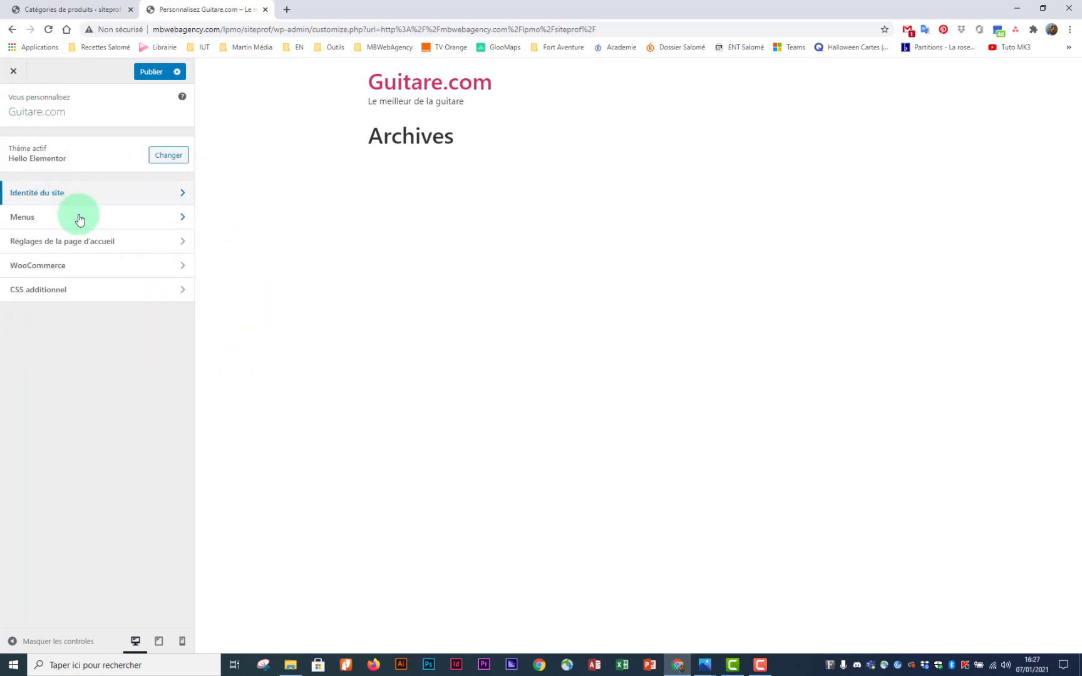
- Create a new navigation menu named "Principal", assign it to the Primary location and continue to adding its links
click(182, 216)
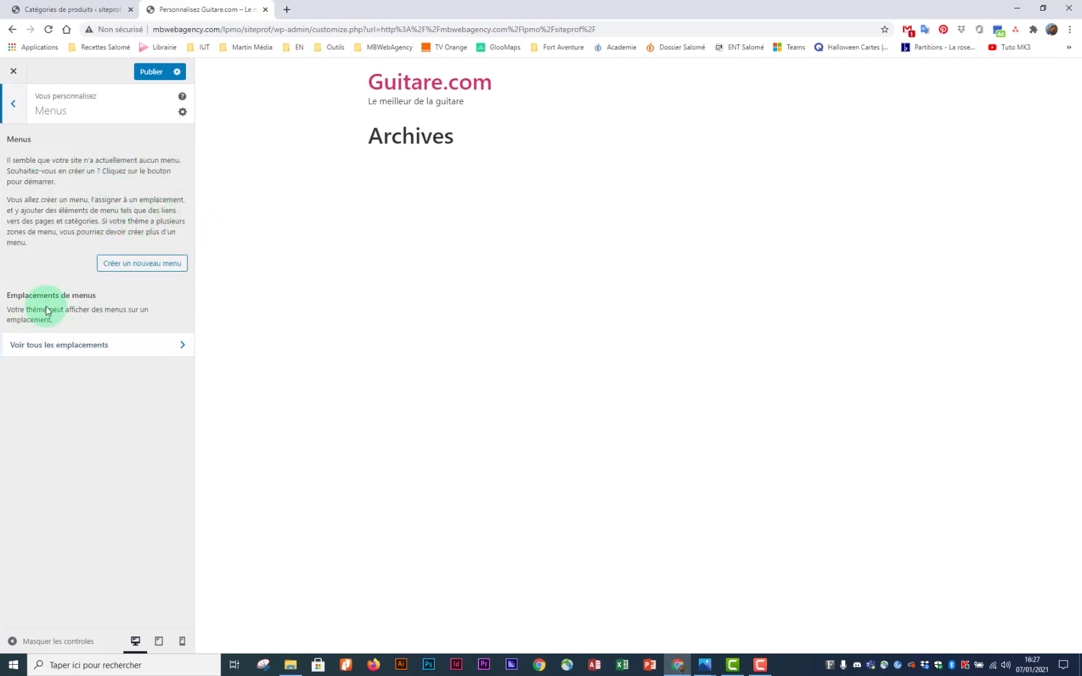
click(149, 271)
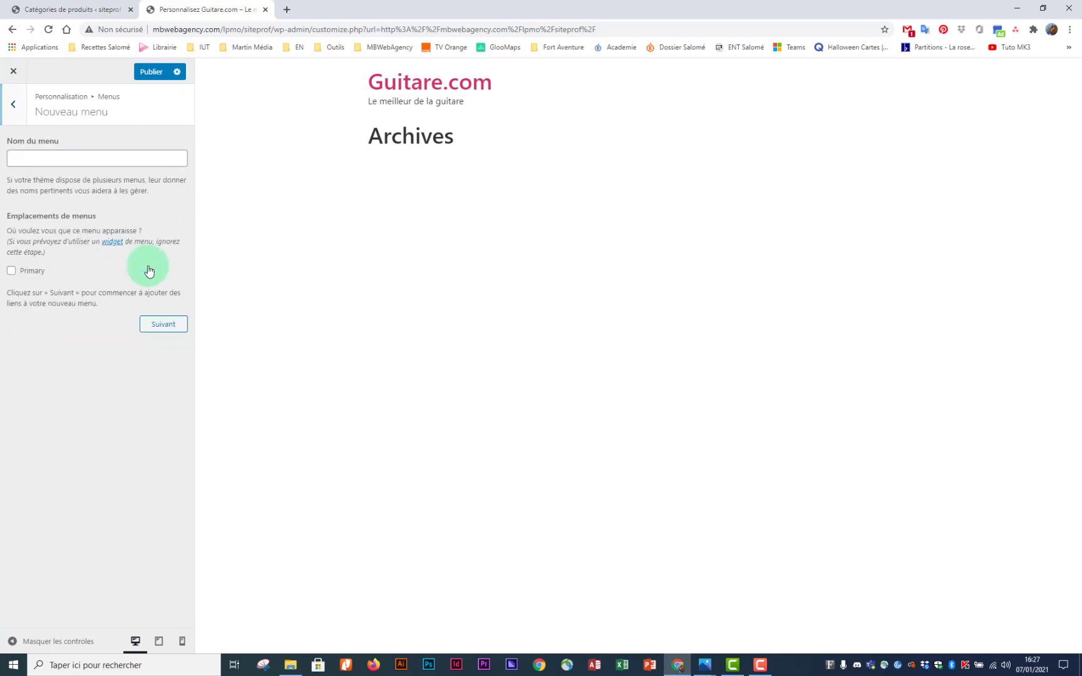
click(109, 162)
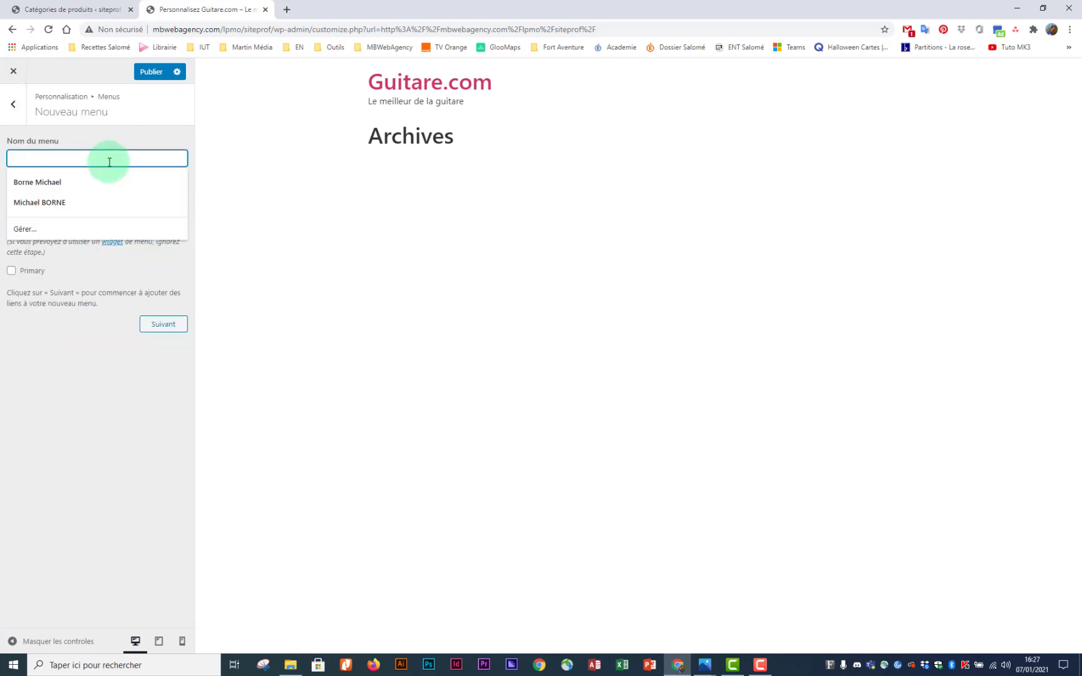
text(Principal)
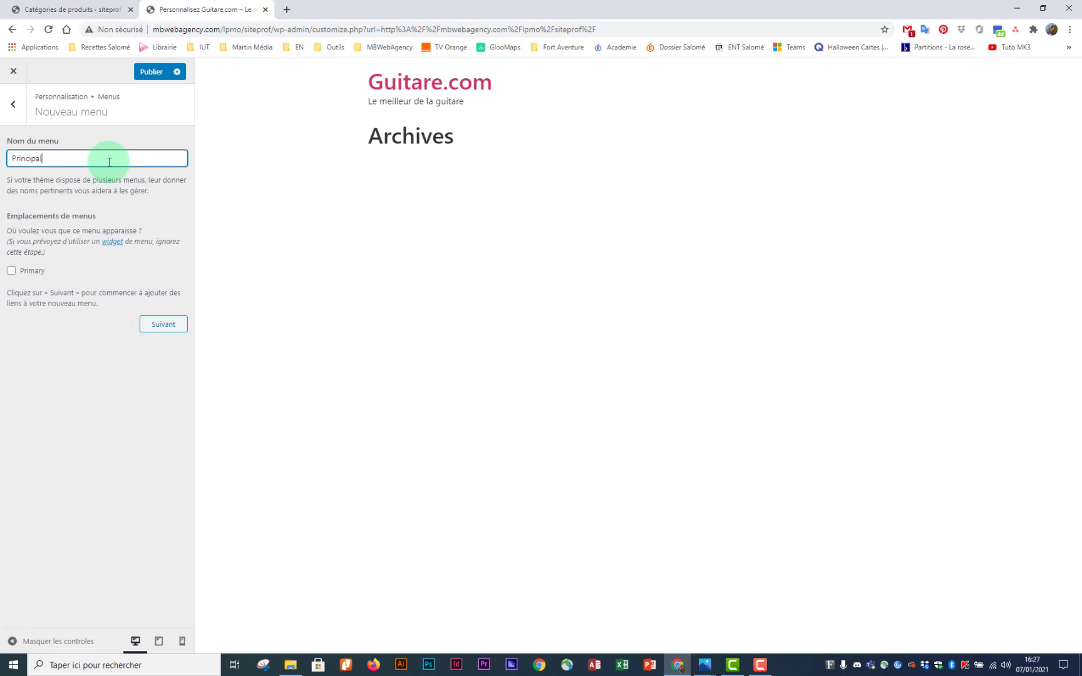
click(15, 275)
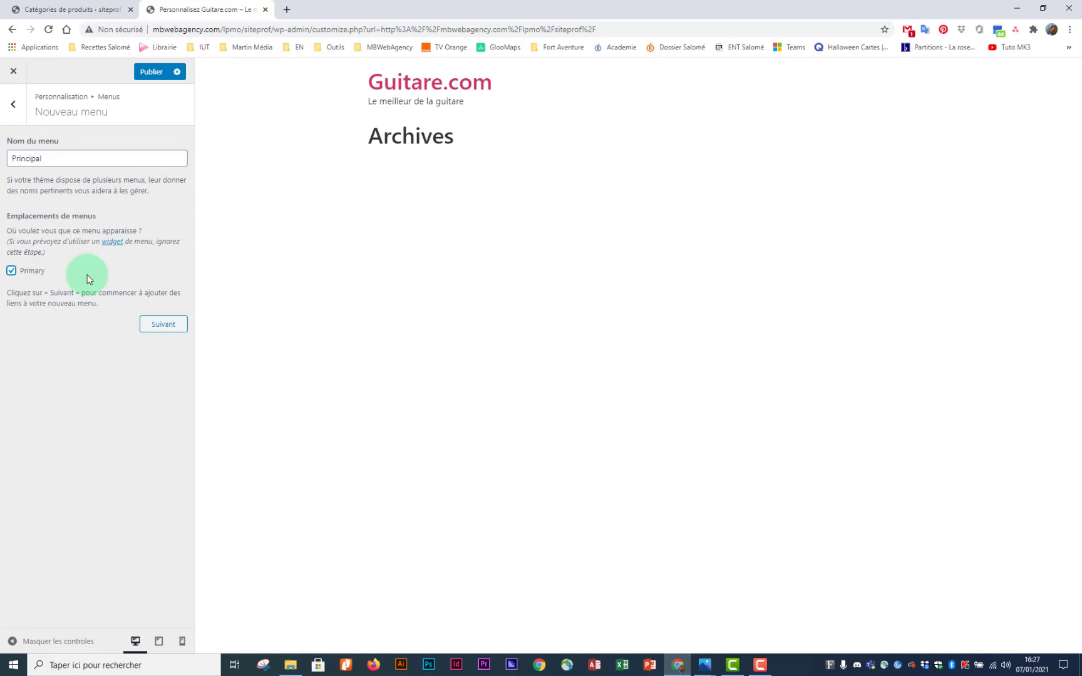
click(167, 329)
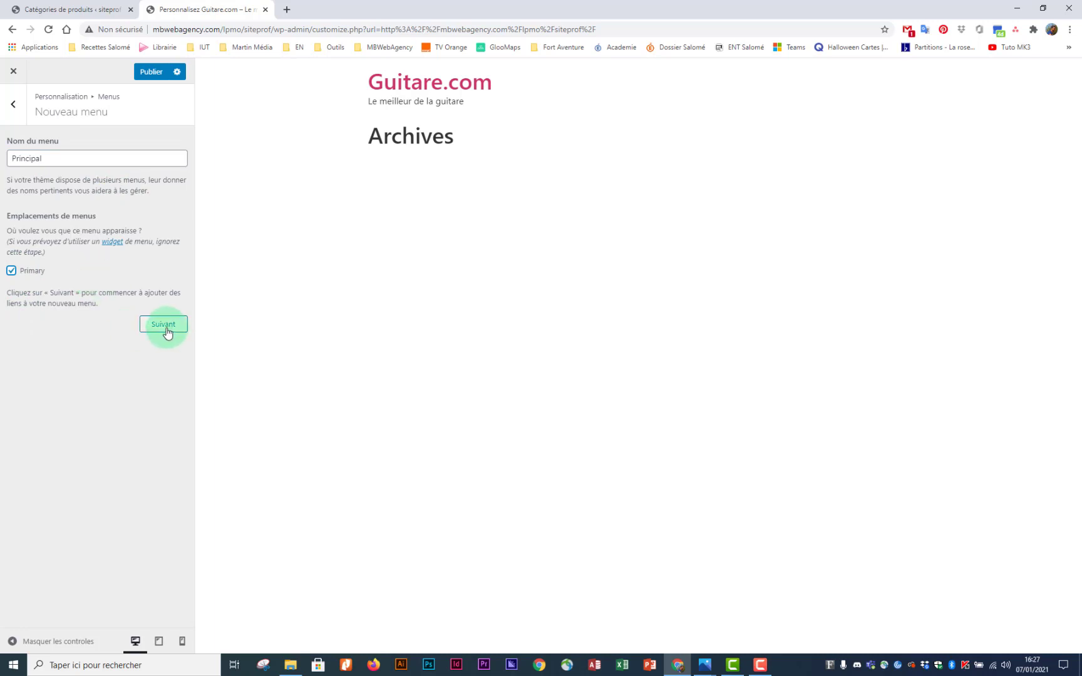